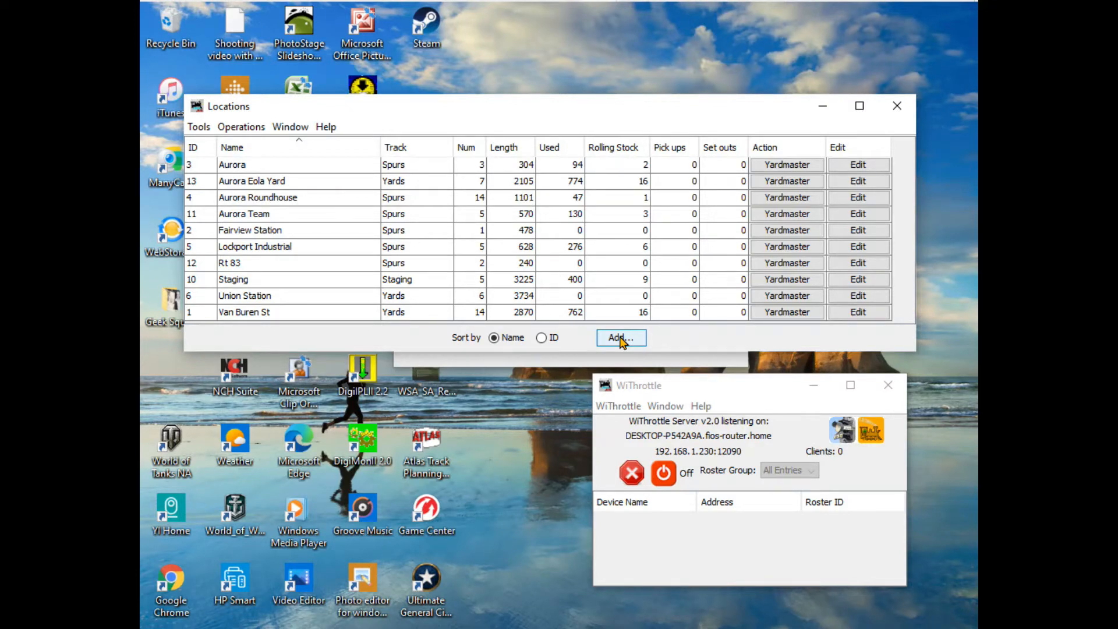
Add a new location named Southside Industrial and look over the rolling stock types it services
{"action": "left_click", "coordinate": [621, 337]}
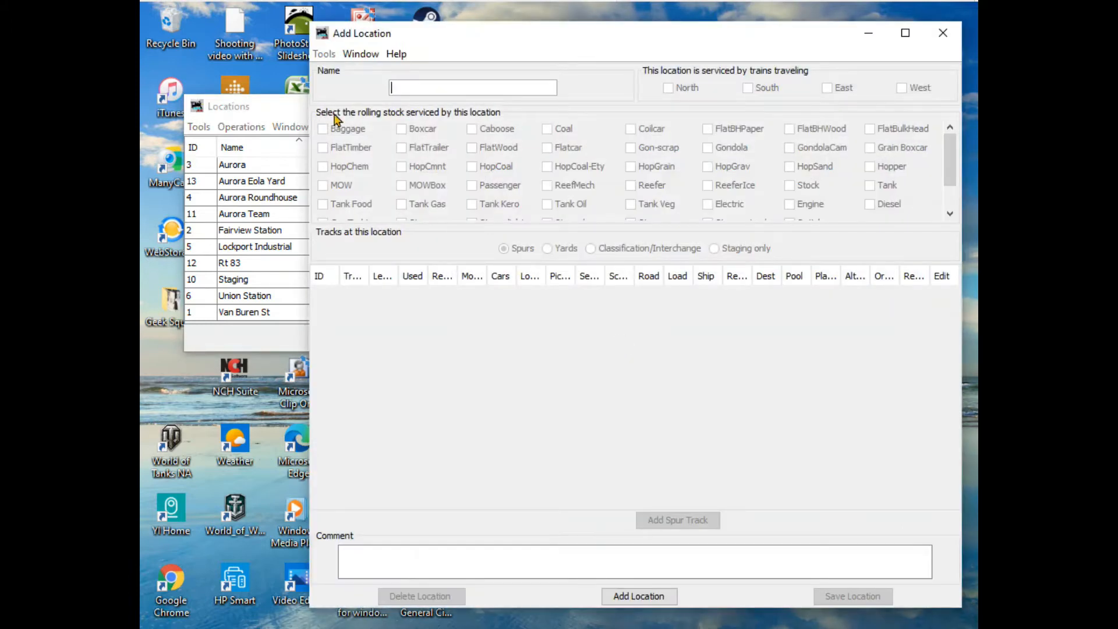
{"action": "left_click", "coordinate": [396, 88]}
{"action": "type", "text": "Southside Industrial"}
{"action": "left_click", "coordinate": [639, 596]}
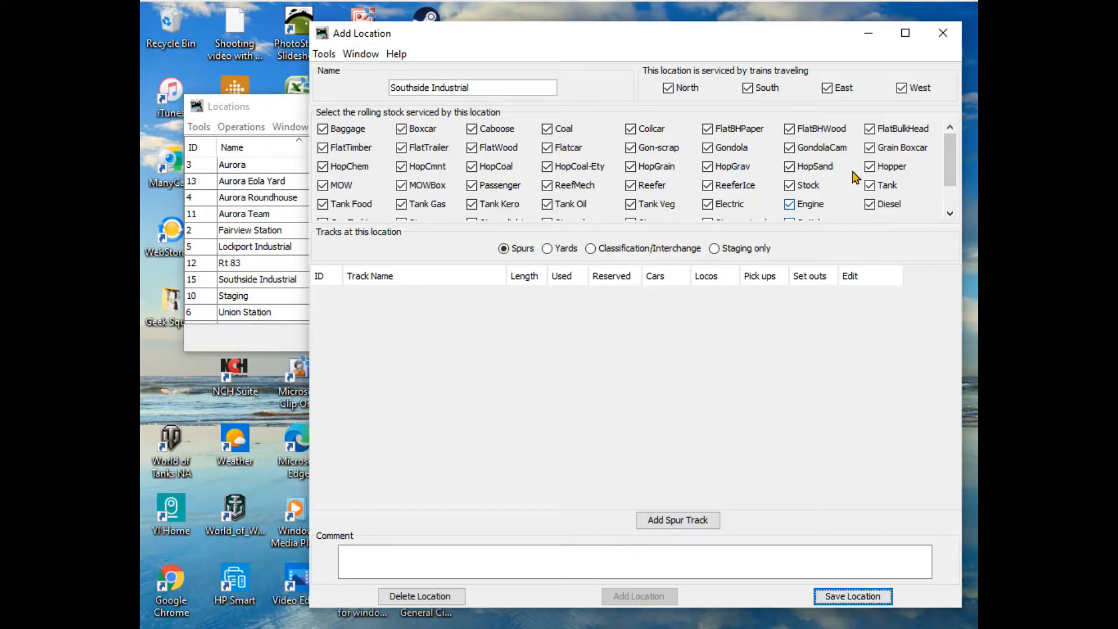
{"action": "mouse_move", "coordinate": [952, 166]}
{"action": "left_mouse_down"}
{"action": "mouse_move", "coordinate": [955, 192]}
{"action": "mouse_move", "coordinate": [960, 150]}
{"action": "left_mouse_up"}
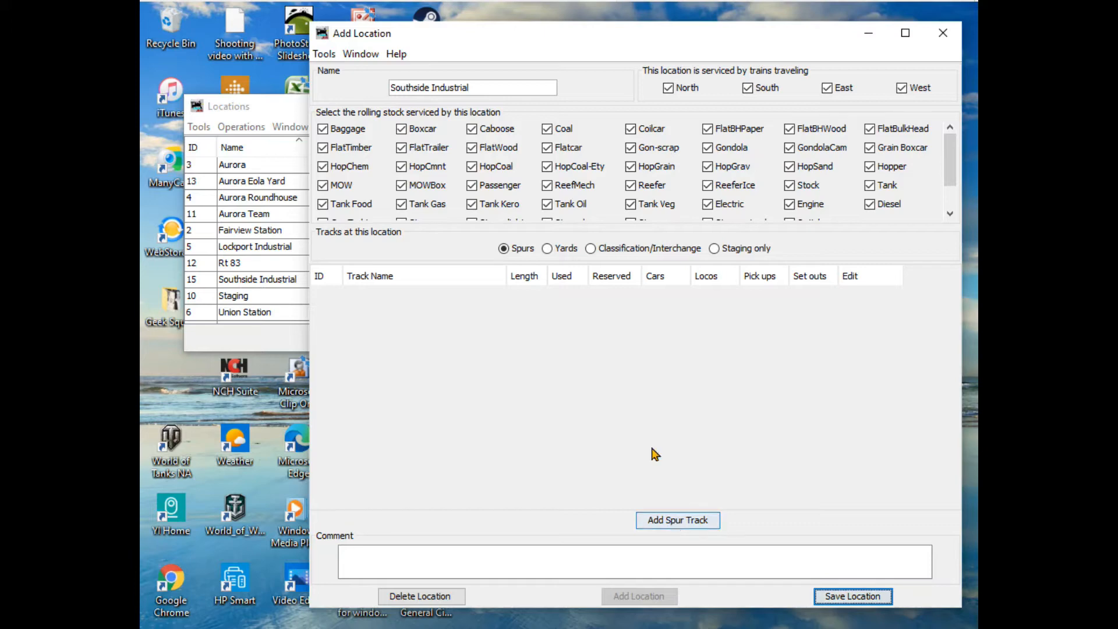
Add a spur track named Stockyards with length 100 to Southside Industrial, servicing only Stock cars
{"action": "left_click", "coordinate": [668, 525]}
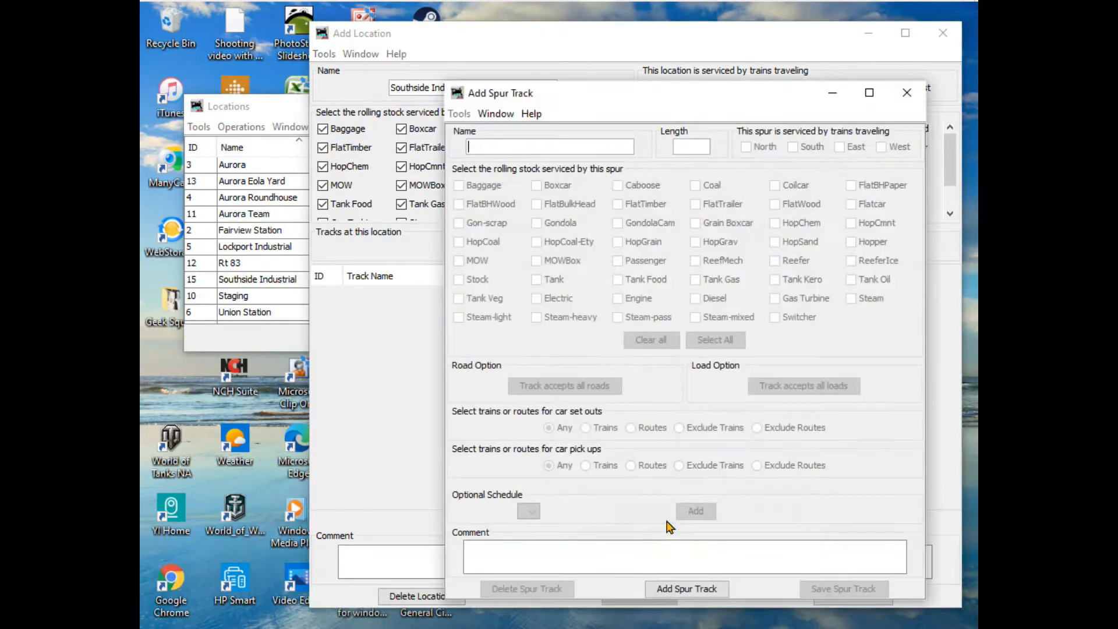
{"action": "left_click", "coordinate": [478, 142]}
{"action": "type", "text": "Stockyards"}
{"action": "left_click", "coordinate": [684, 145]}
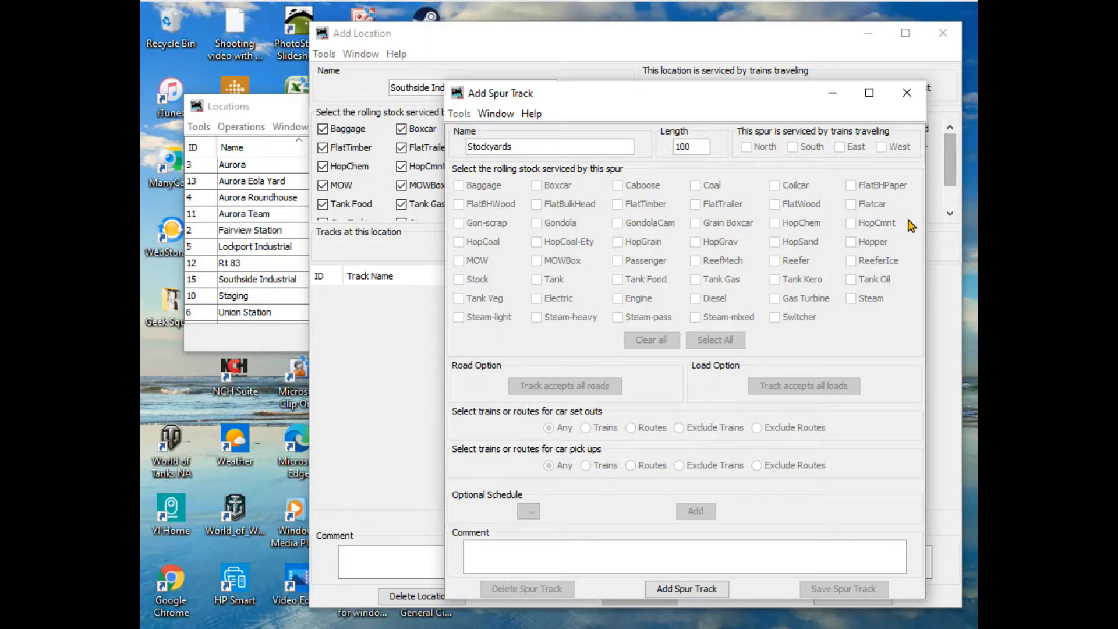
{"action": "left_click", "coordinate": [687, 591]}
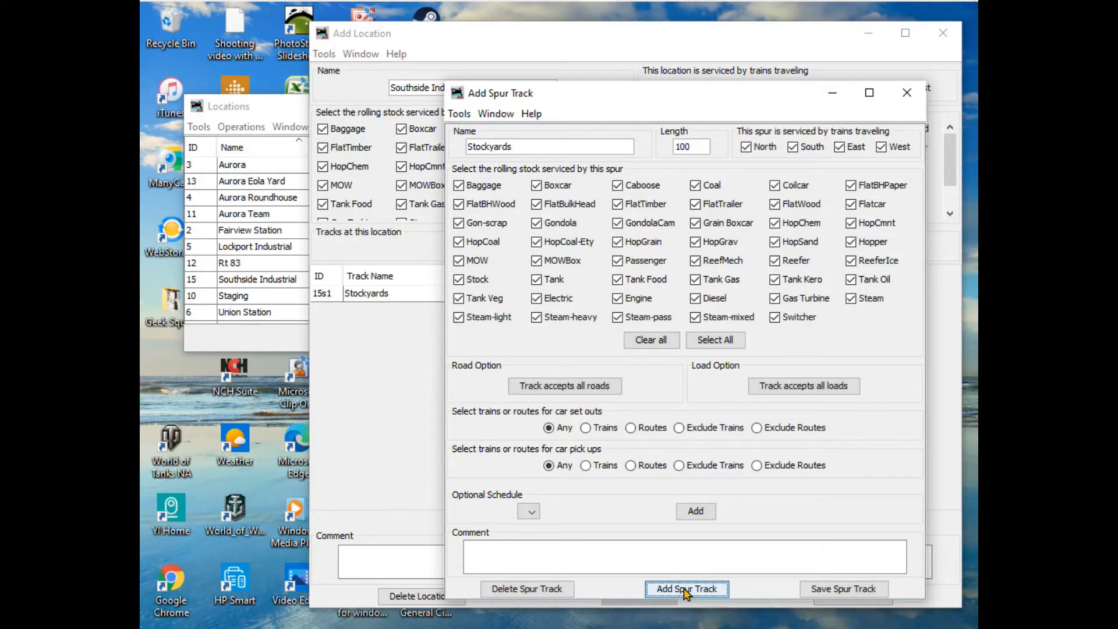
{"action": "left_click", "coordinate": [655, 343]}
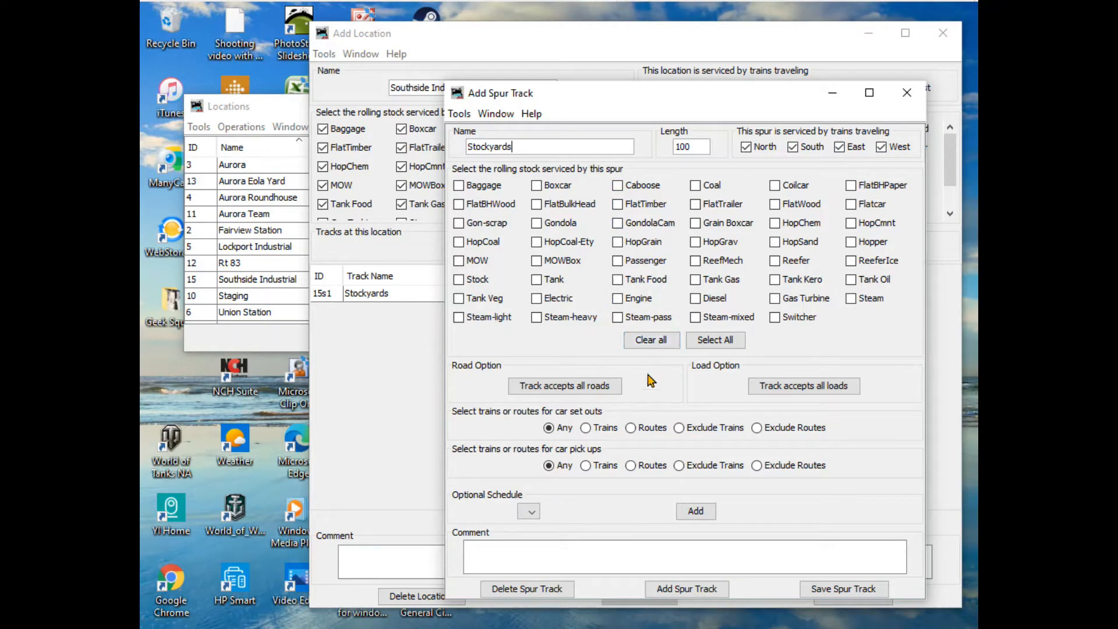
{"action": "left_click", "coordinate": [458, 280]}
Set the Stockyards load option to accept only chosen loads, and select load L for Stock cars
{"action": "left_click", "coordinate": [807, 388]}
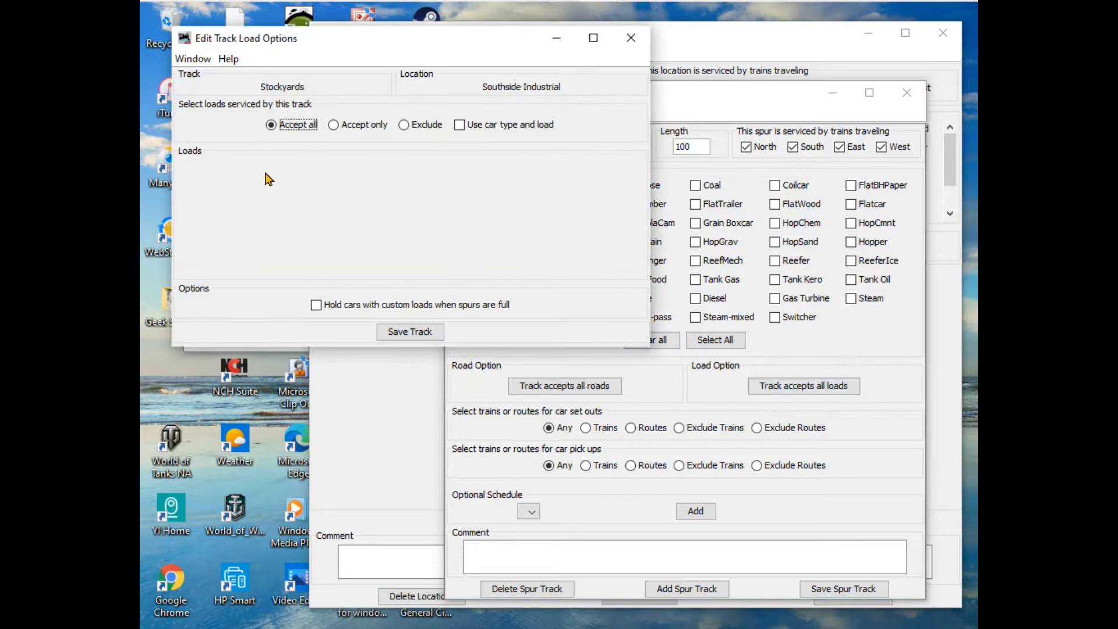
{"action": "left_click", "coordinate": [332, 129]}
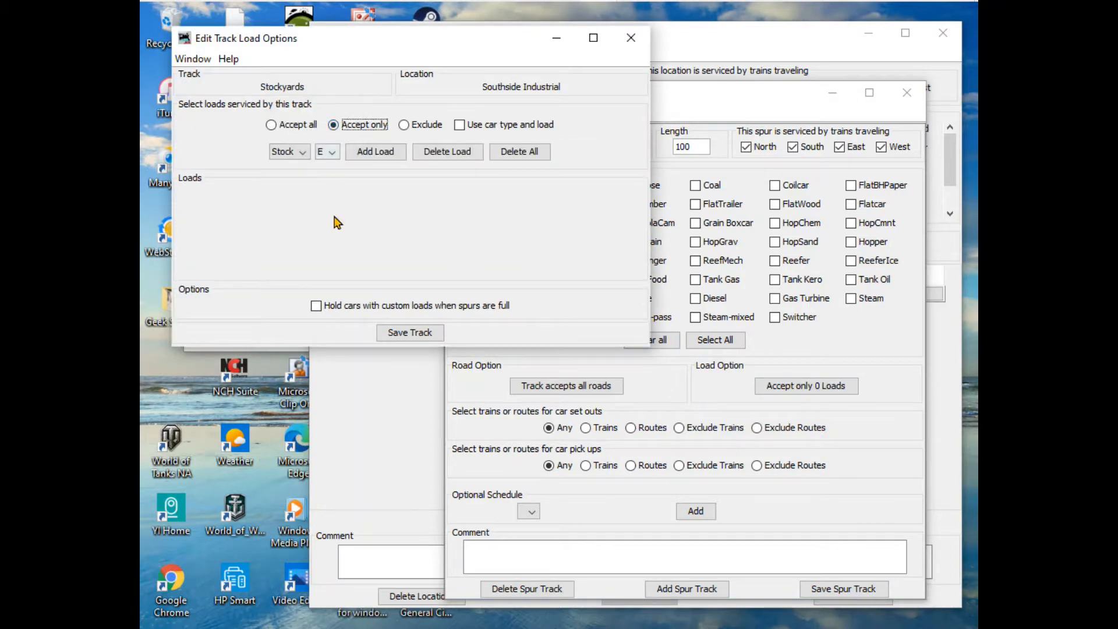
{"action": "left_click", "coordinate": [335, 160]}
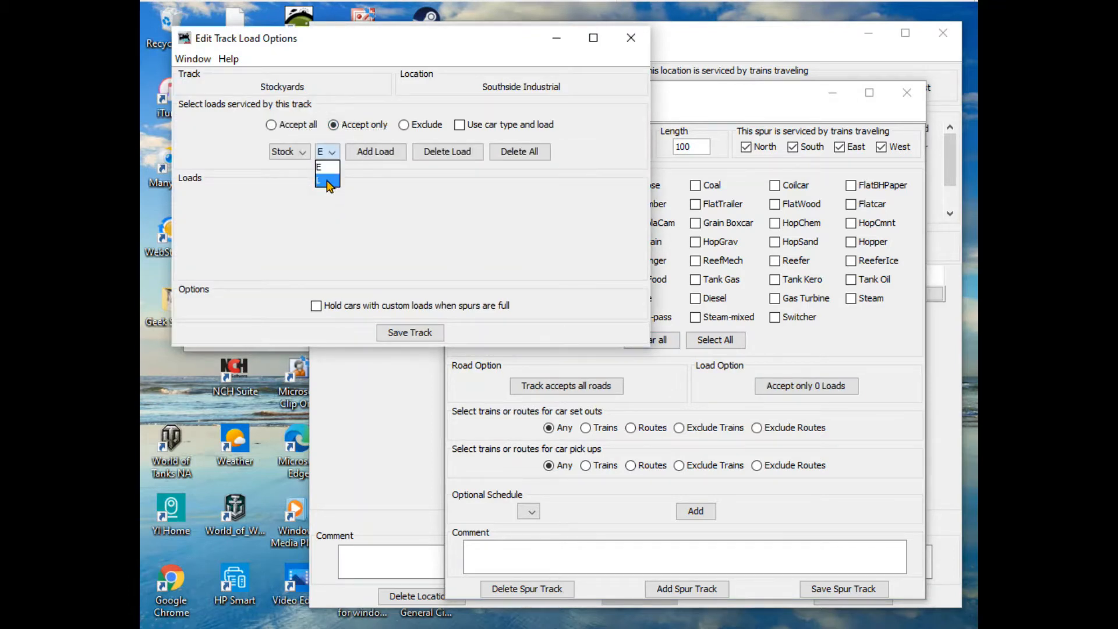
{"action": "left_click", "coordinate": [324, 172]}
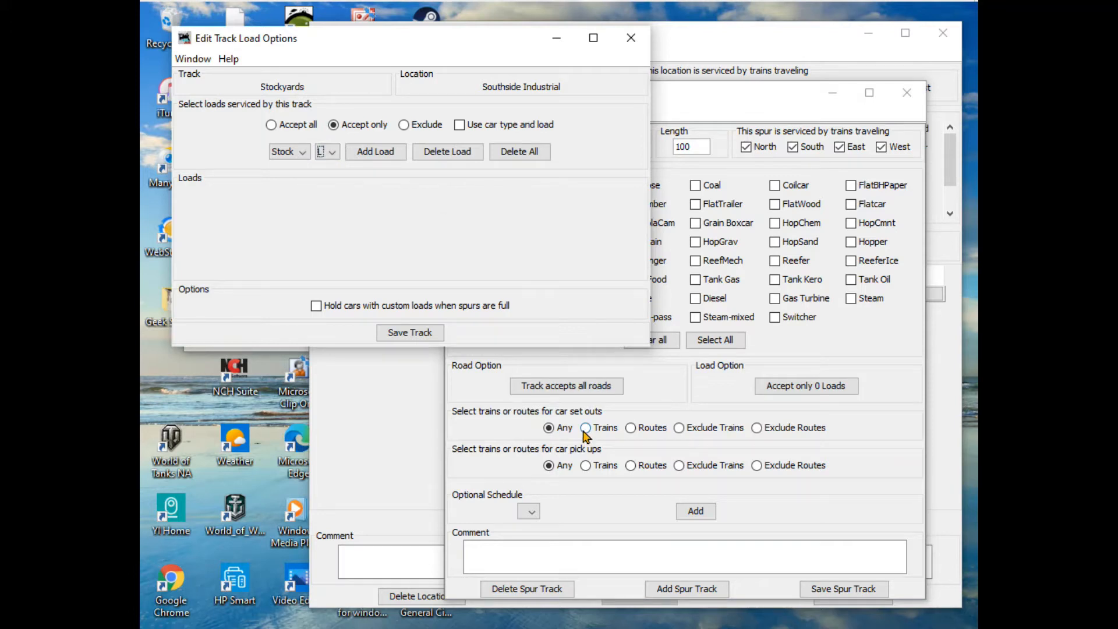
{"action": "left_click", "coordinate": [408, 335]}
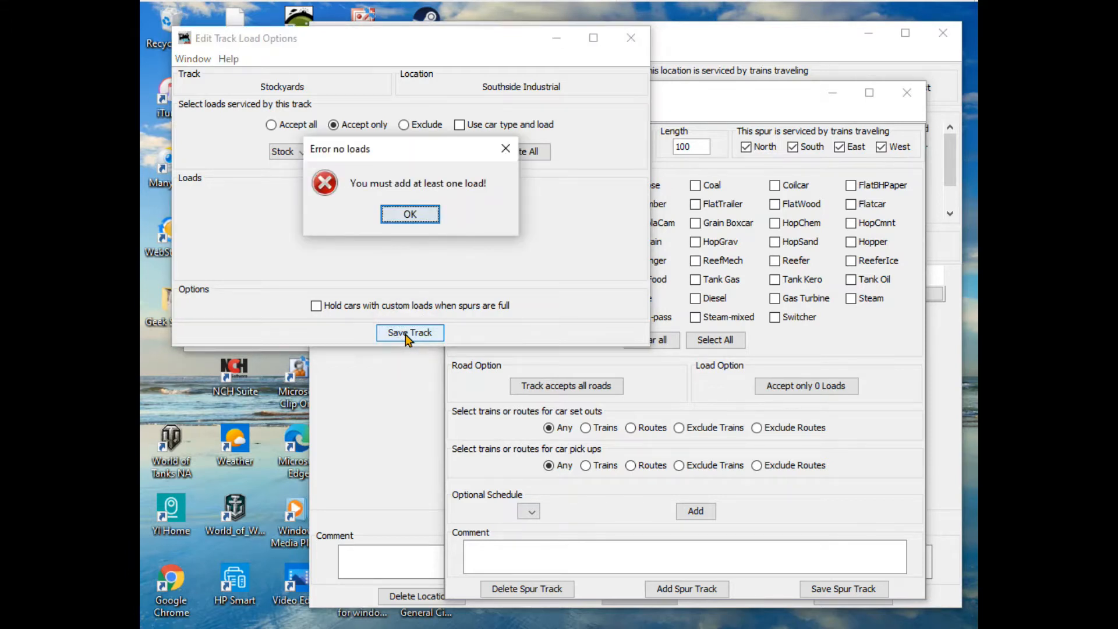
{"action": "left_click", "coordinate": [410, 214]}
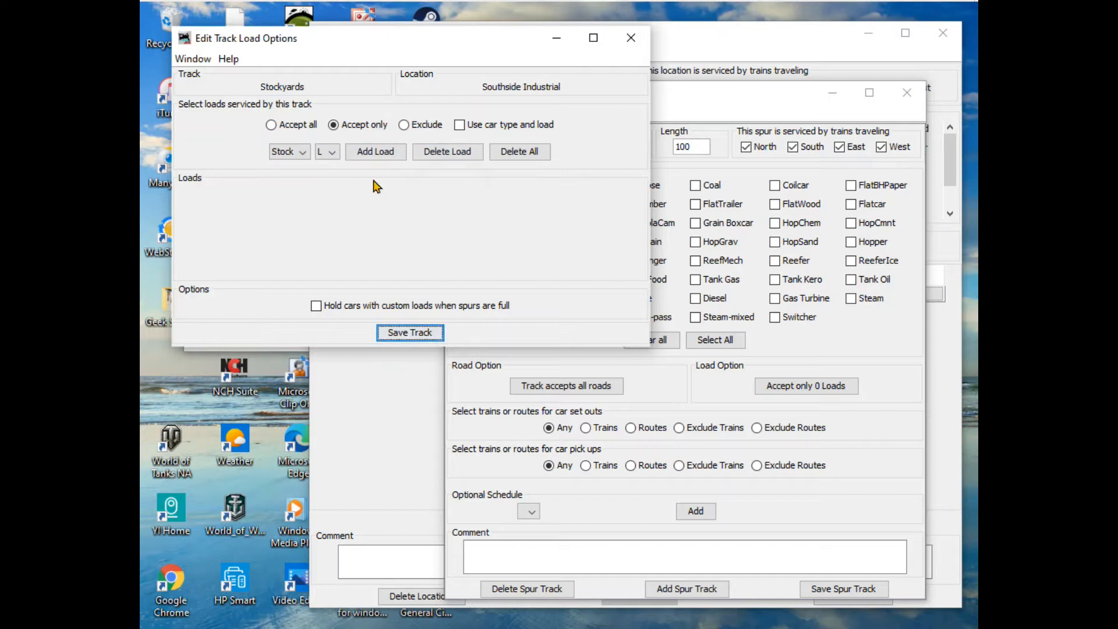
{"action": "left_click", "coordinate": [378, 153]}
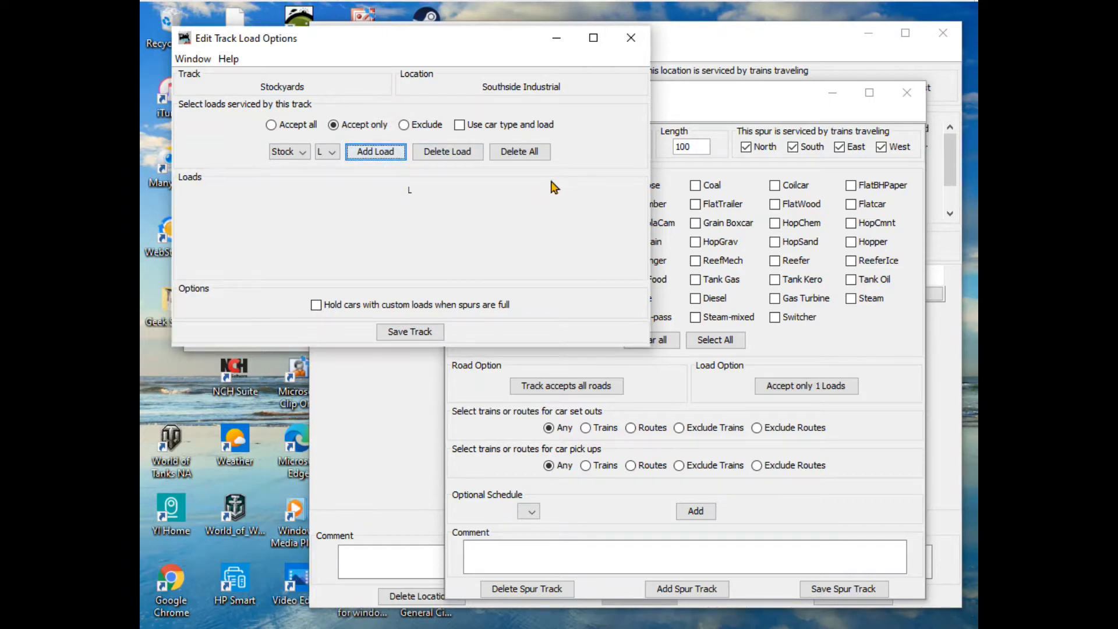
{"action": "left_click", "coordinate": [516, 153]}
Add Stock & L as an accepted load using car type and load, save the Stockyards load options and close the spur
{"action": "left_click", "coordinate": [459, 125]}
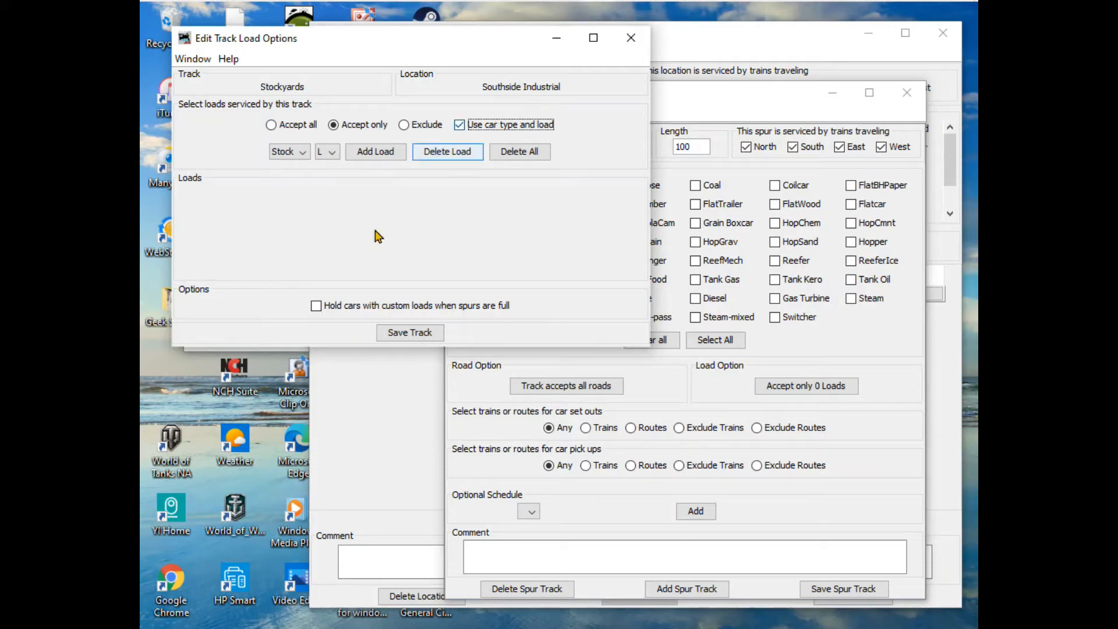
{"action": "left_click", "coordinate": [379, 155]}
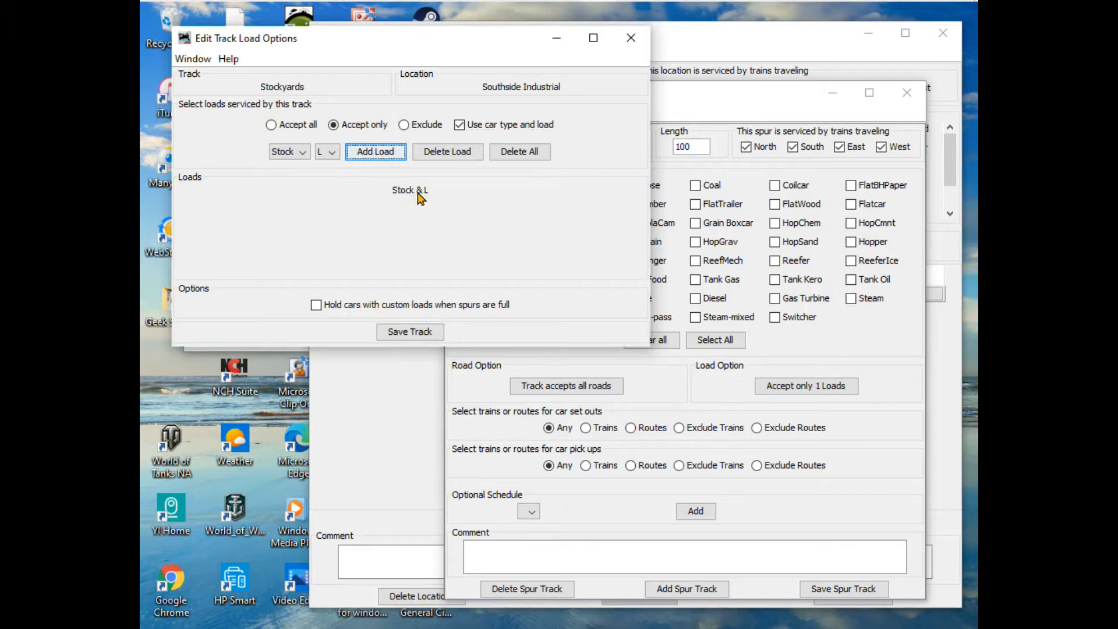
{"action": "left_click", "coordinate": [411, 333]}
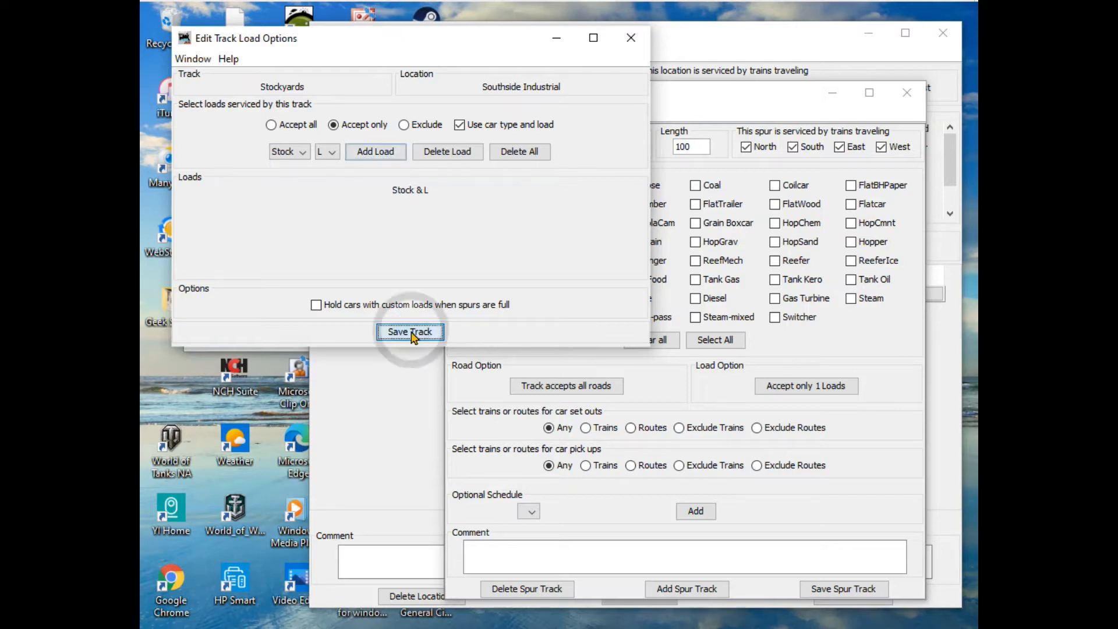
{"action": "left_click", "coordinate": [628, 42]}
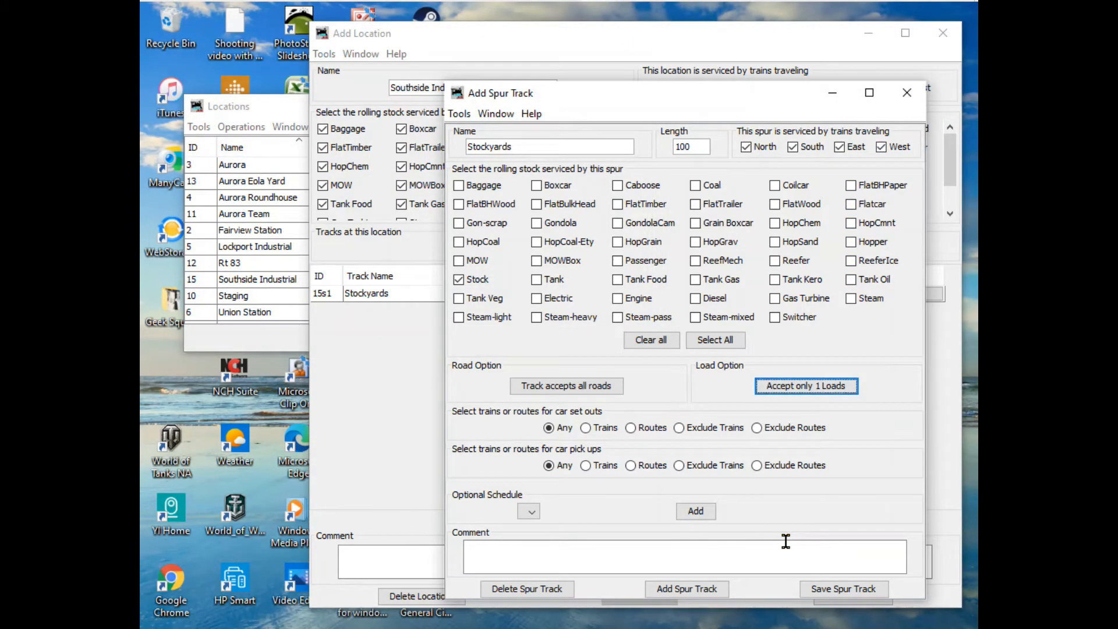
{"action": "left_click", "coordinate": [907, 92]}
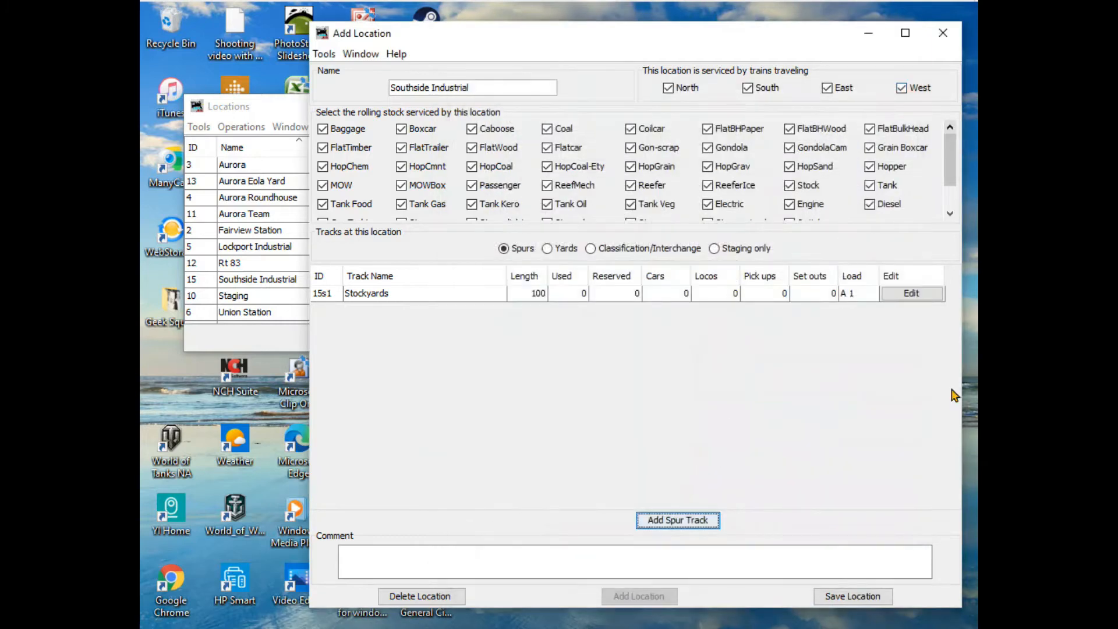
Add a second spur track named Packing Plant with length 115 to Southside Industrial
{"action": "left_click", "coordinate": [691, 521]}
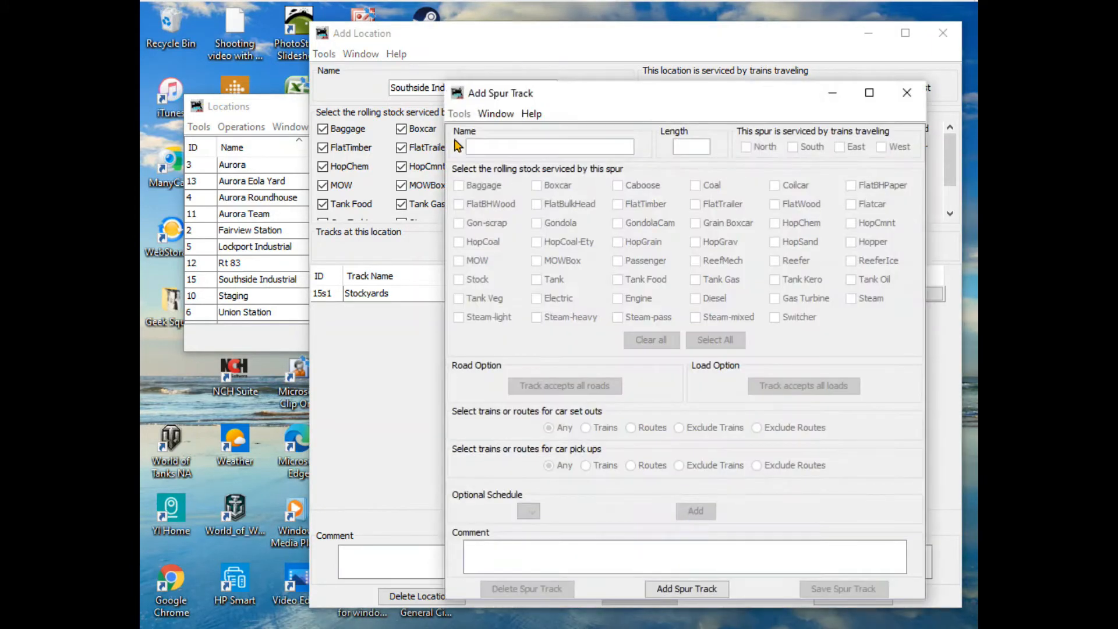
{"action": "left_click", "coordinate": [474, 144]}
{"action": "left_click", "coordinate": [688, 148]}
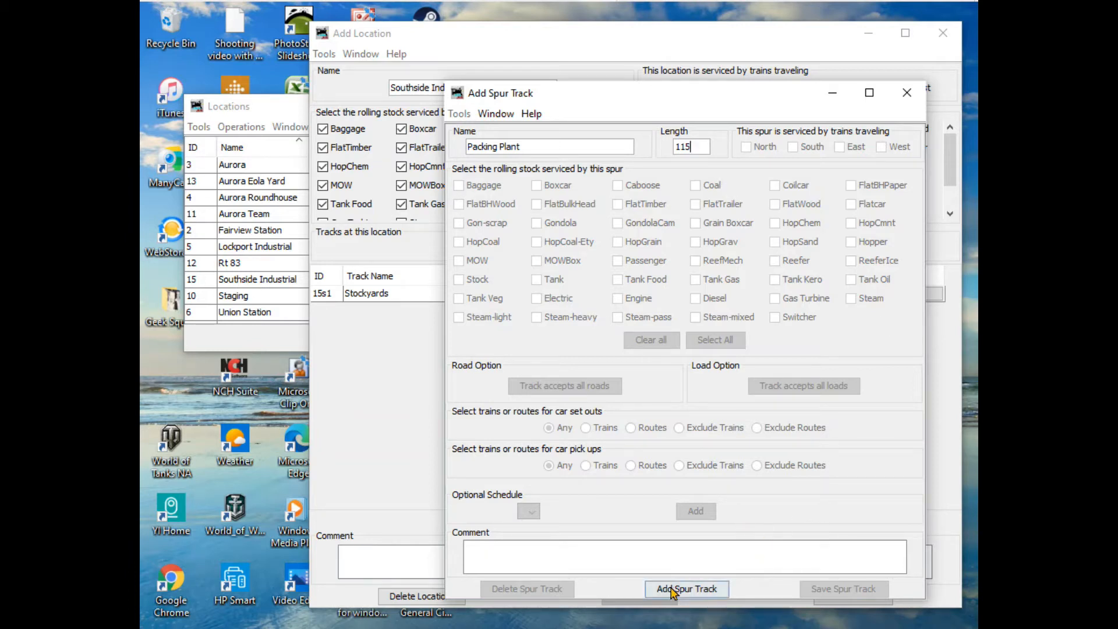
{"action": "left_click", "coordinate": [692, 589]}
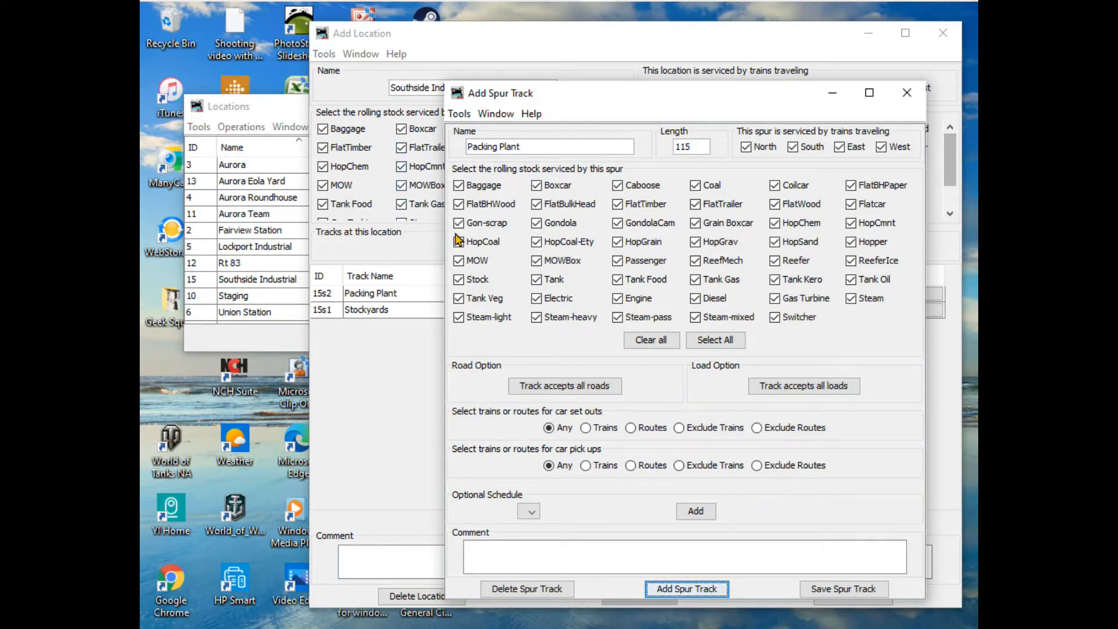
Limit the Packing Plant spur's rolling stock to Boxcar, ReefMech, Reefer and ReeferIce
{"action": "left_click", "coordinate": [647, 340]}
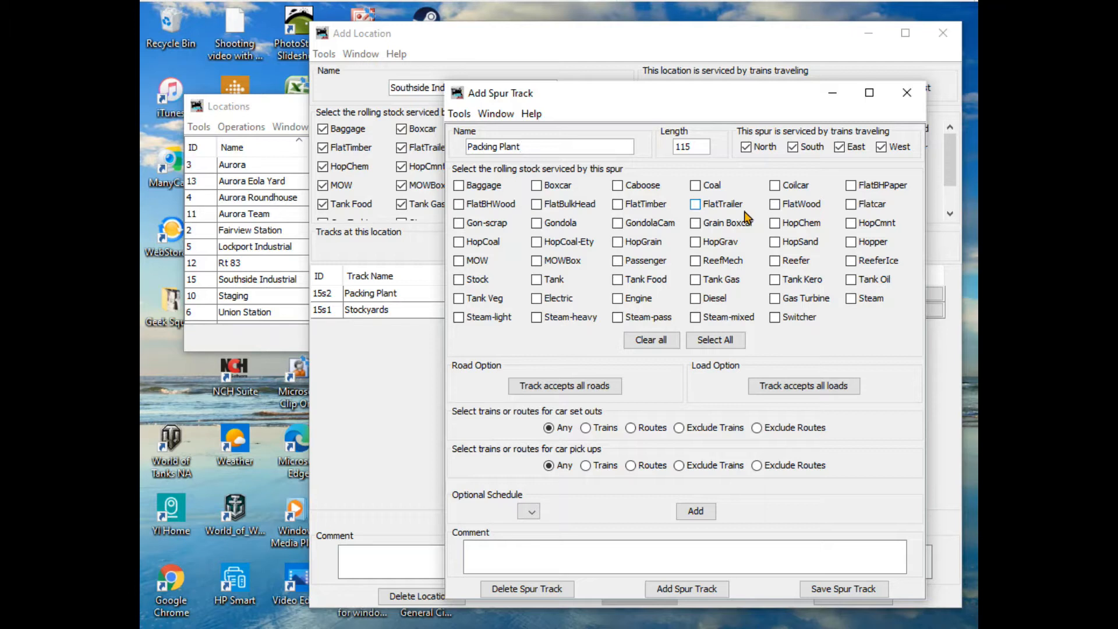
{"action": "left_click", "coordinate": [537, 186]}
{"action": "left_click", "coordinate": [694, 260]}
{"action": "left_click", "coordinate": [776, 260]}
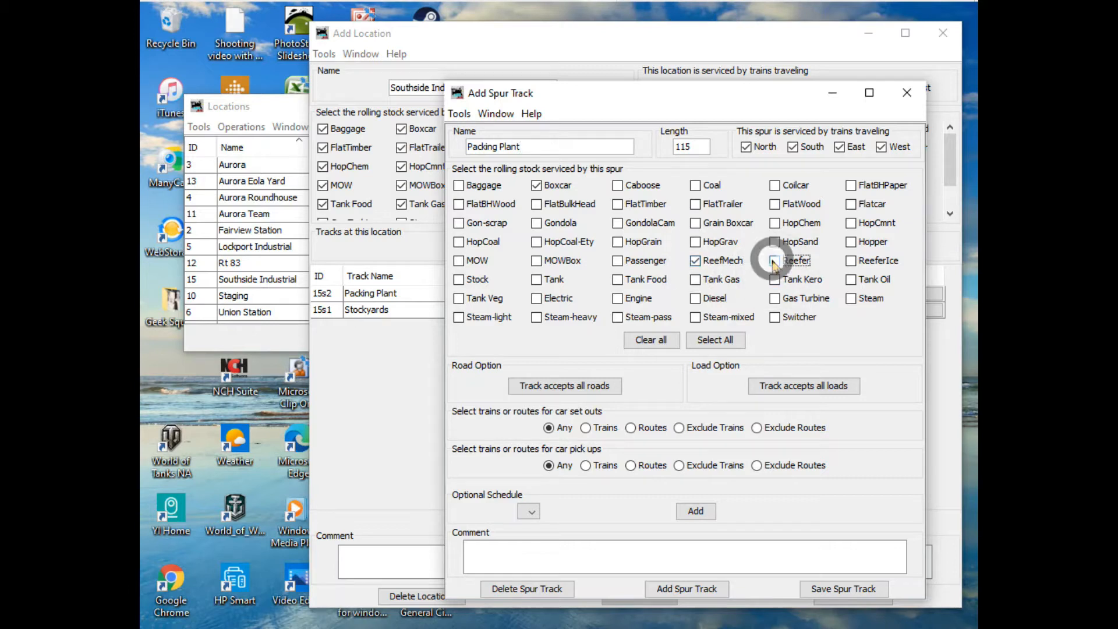
{"action": "left_click", "coordinate": [851, 260]}
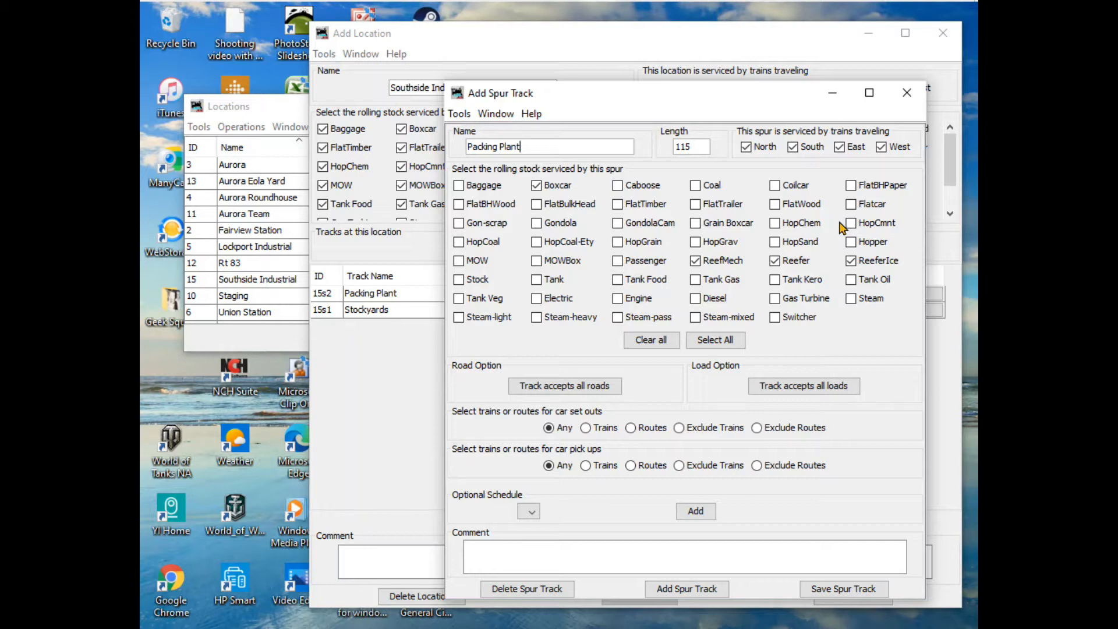
{"action": "left_click", "coordinate": [695, 511]}
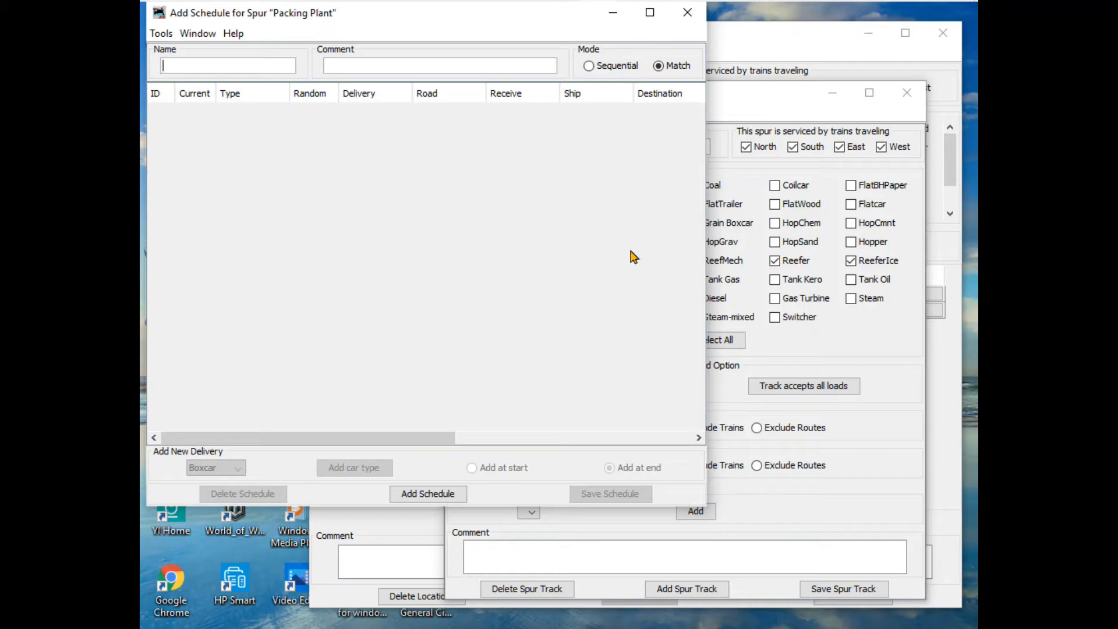
{"action": "left_click", "coordinate": [689, 14]}
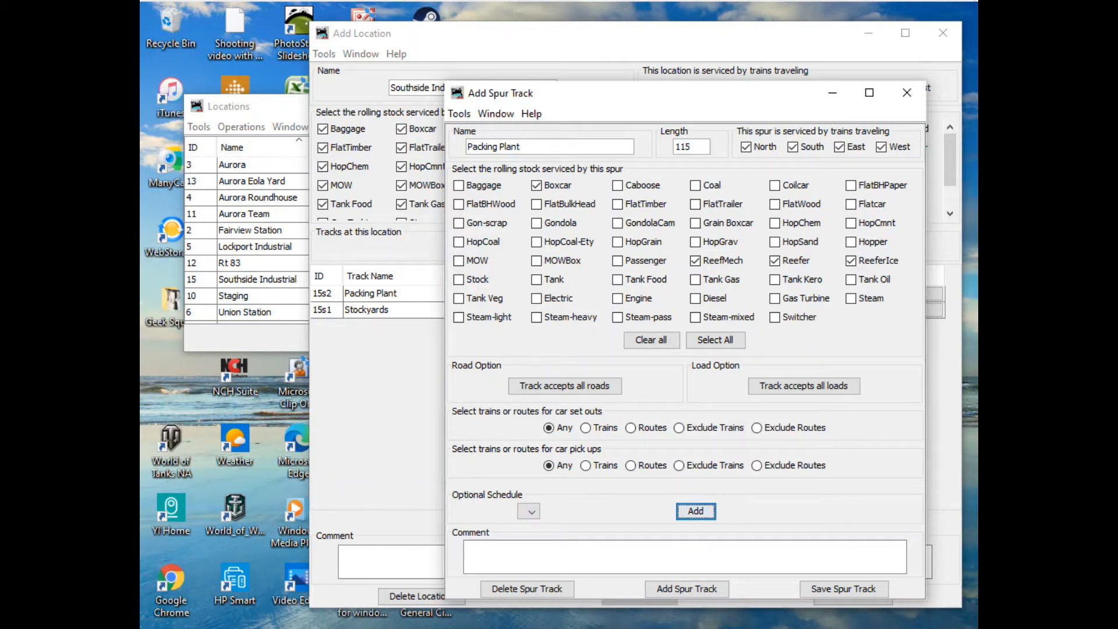
{"action": "left_click", "coordinate": [693, 592]}
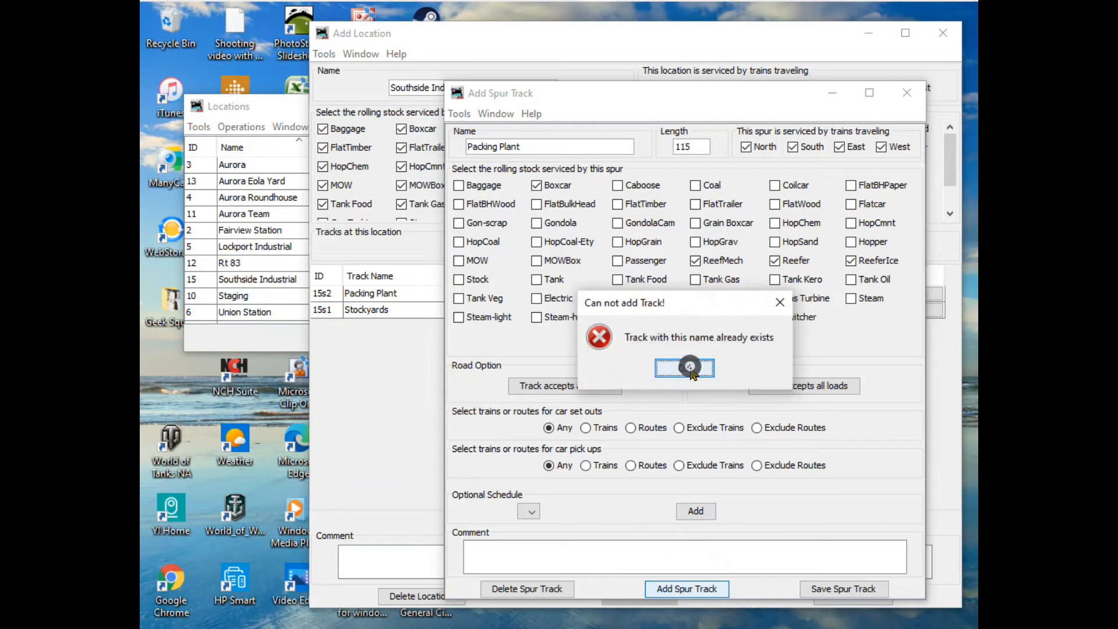
{"action": "left_click", "coordinate": [686, 368]}
Save the Packing Plant spur and set its load option to accept only, adding the load Boxcar & L
{"action": "left_click", "coordinate": [861, 589]}
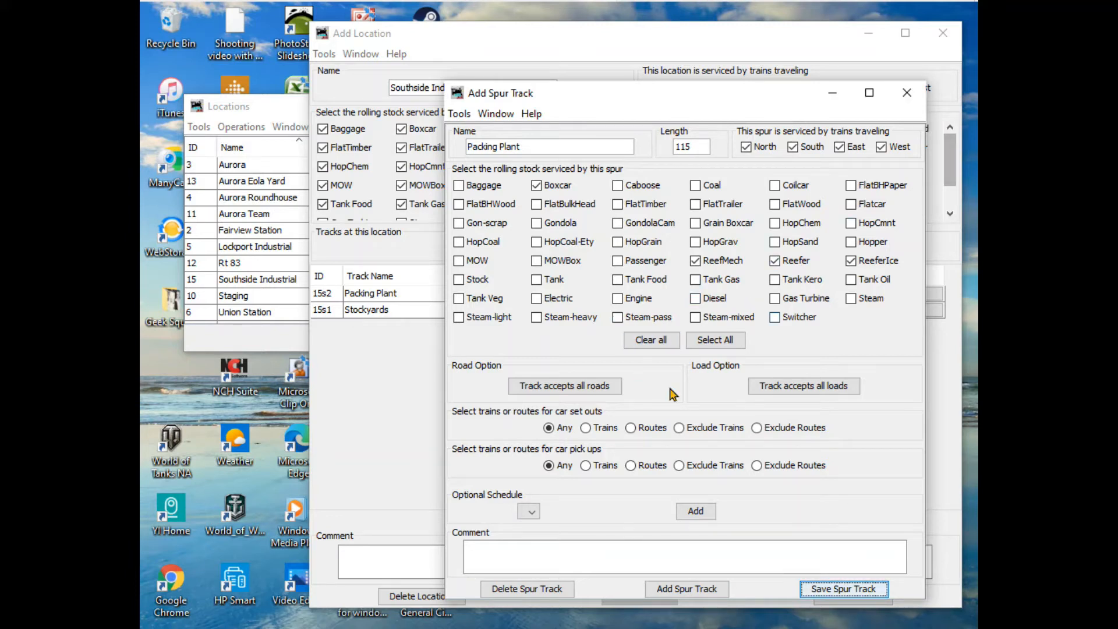
{"action": "left_click", "coordinate": [804, 386]}
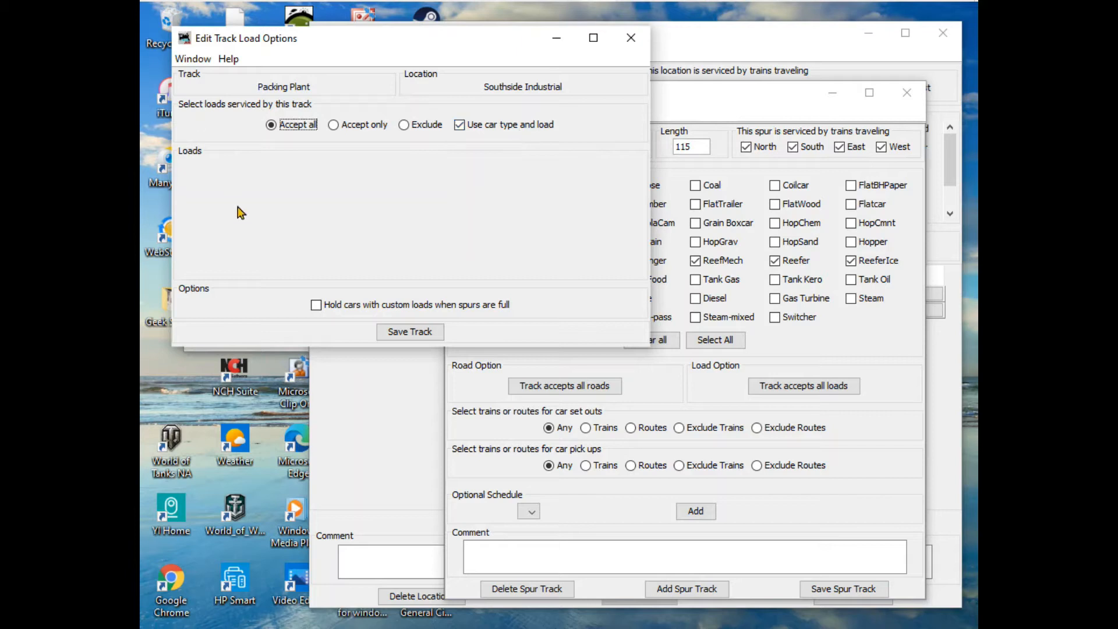
{"action": "left_click", "coordinate": [333, 125]}
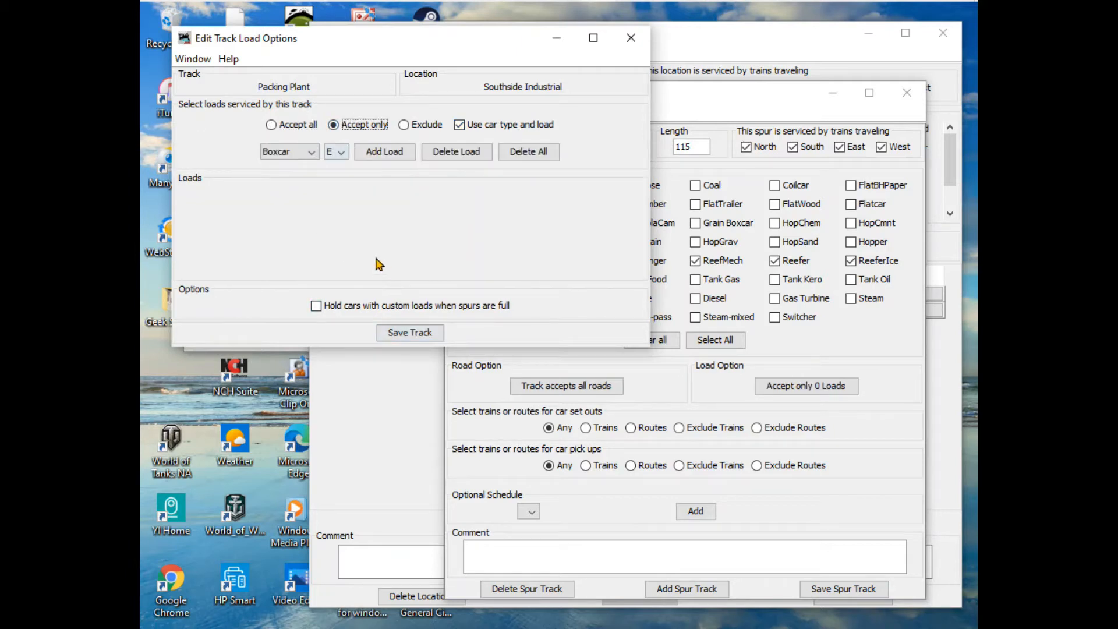
{"action": "left_click", "coordinate": [340, 152]}
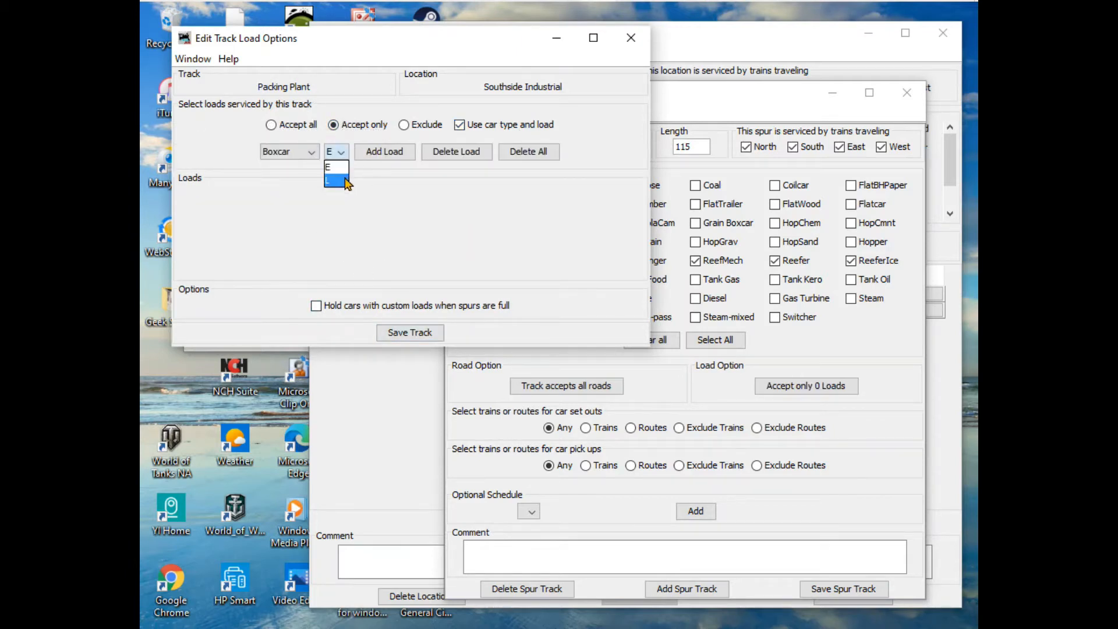
{"action": "left_click", "coordinate": [337, 177]}
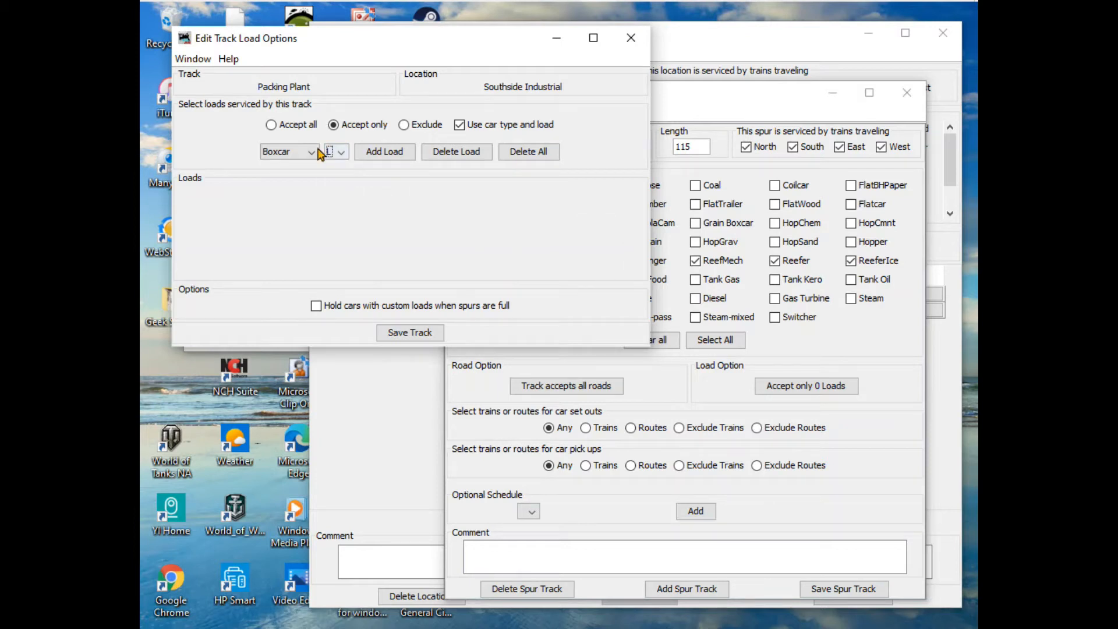
{"action": "left_click", "coordinate": [394, 156]}
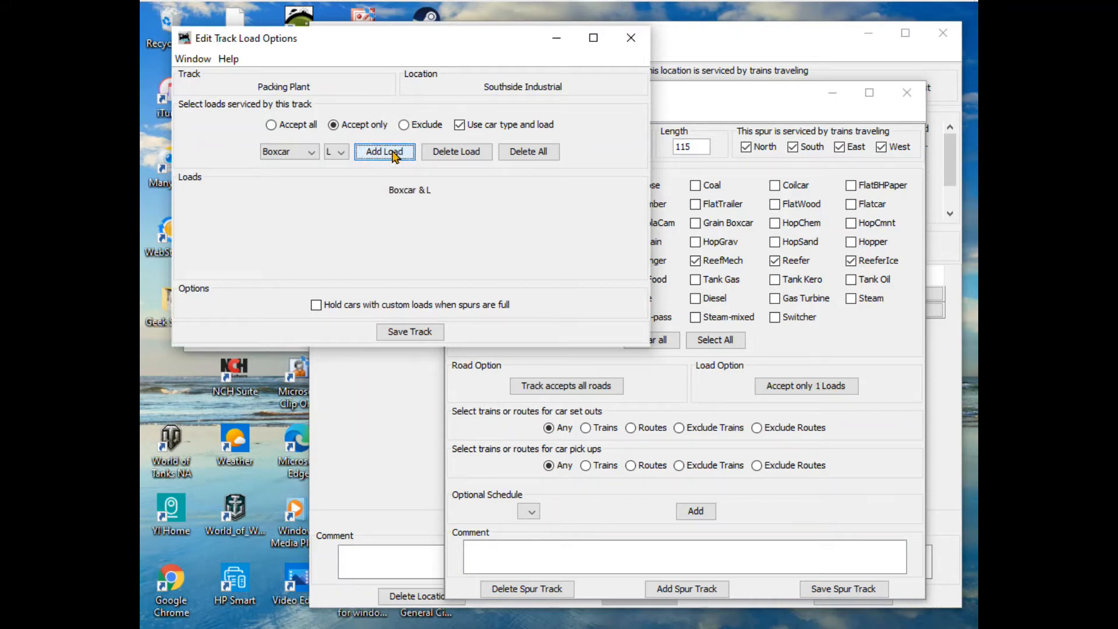
Add the car type and load combinations ReefMech & E and Reefer & E to the Packing Plant spur's accepted loads
{"action": "left_click", "coordinate": [310, 153]}
{"action": "left_click", "coordinate": [303, 181]}
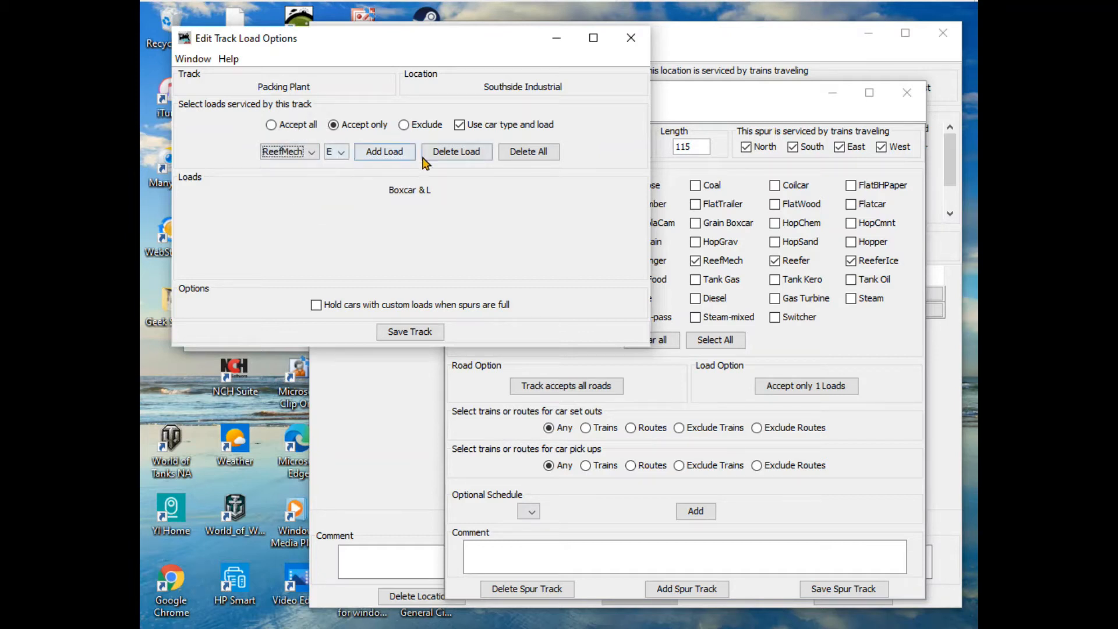
{"action": "left_click", "coordinate": [384, 152]}
{"action": "left_click", "coordinate": [313, 156]}
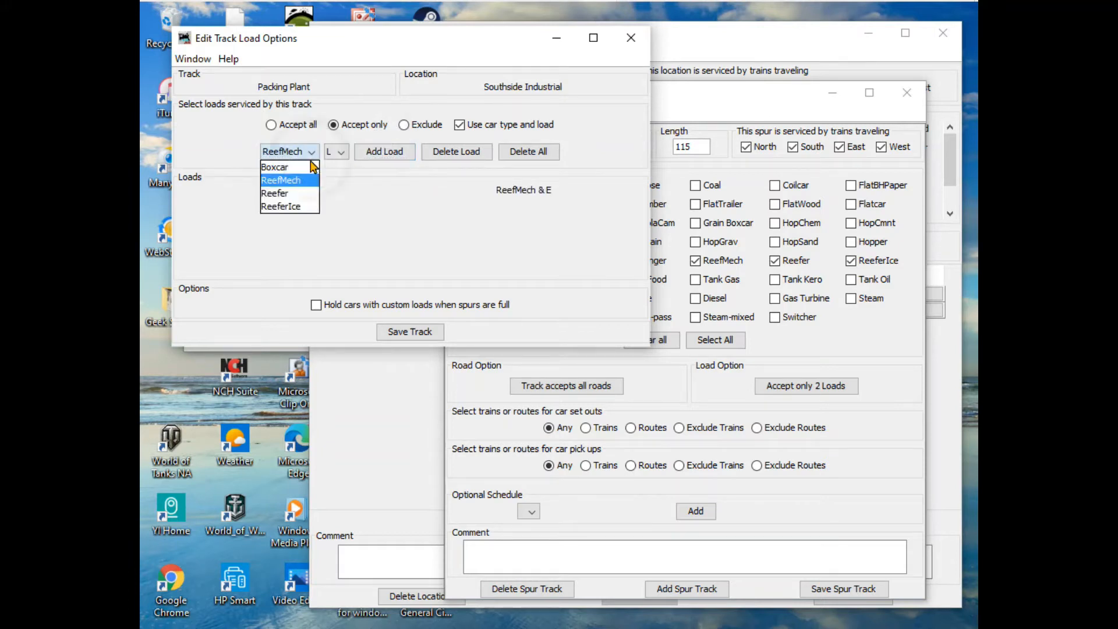
{"action": "left_click", "coordinate": [307, 193]}
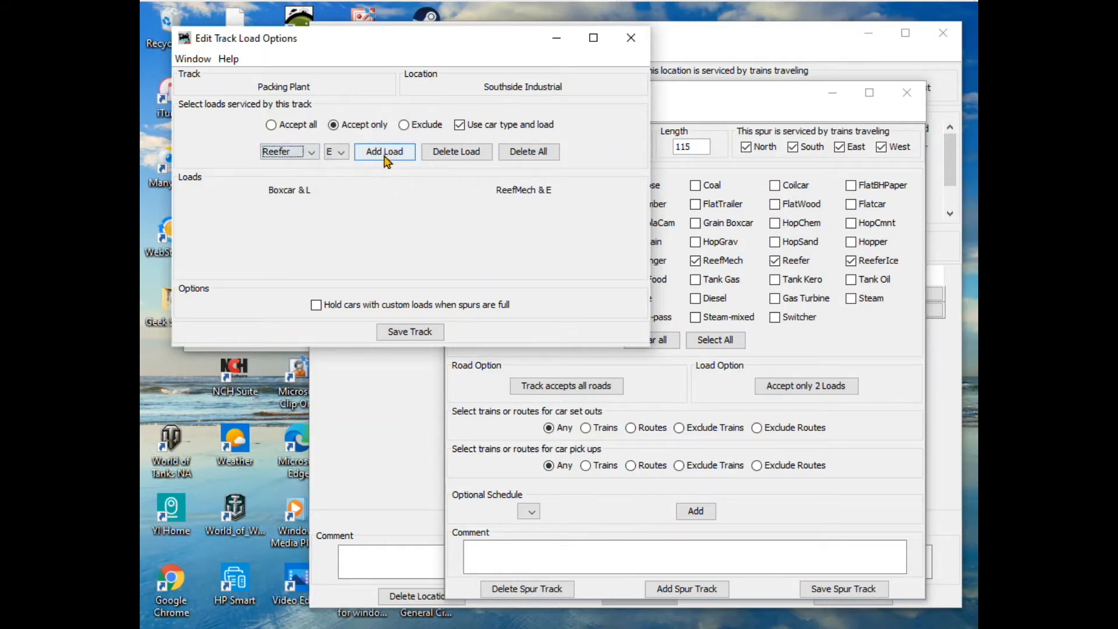
{"action": "left_click", "coordinate": [385, 152]}
Add the loads ReeferIce & E and ReeferIce & L, save the Packing Plant load options and close the spur
{"action": "left_click", "coordinate": [313, 153]}
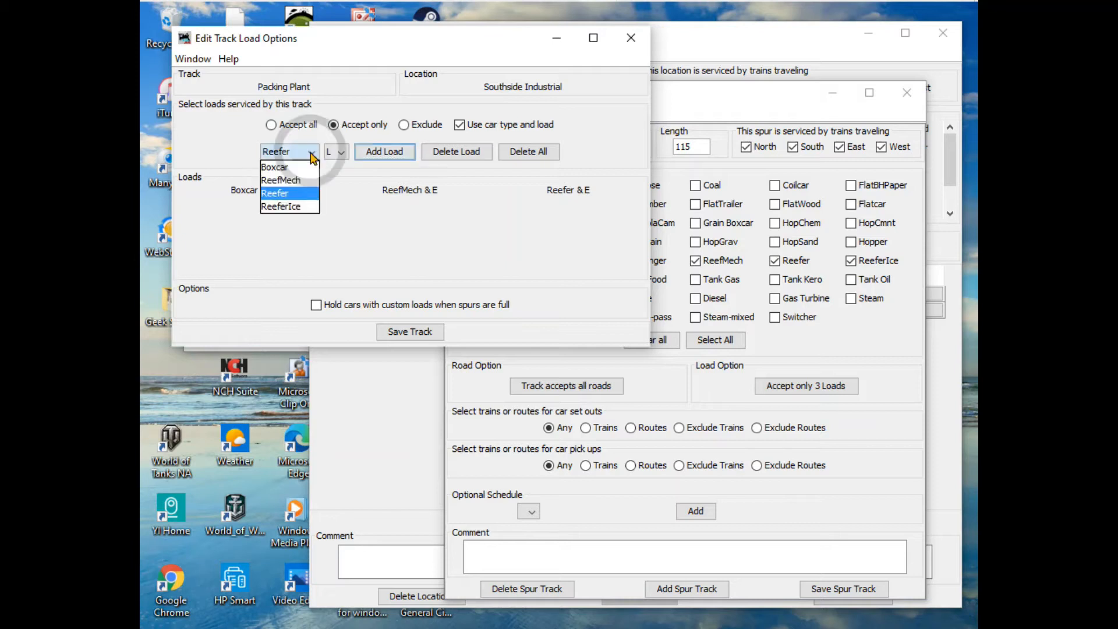
{"action": "left_click", "coordinate": [286, 207]}
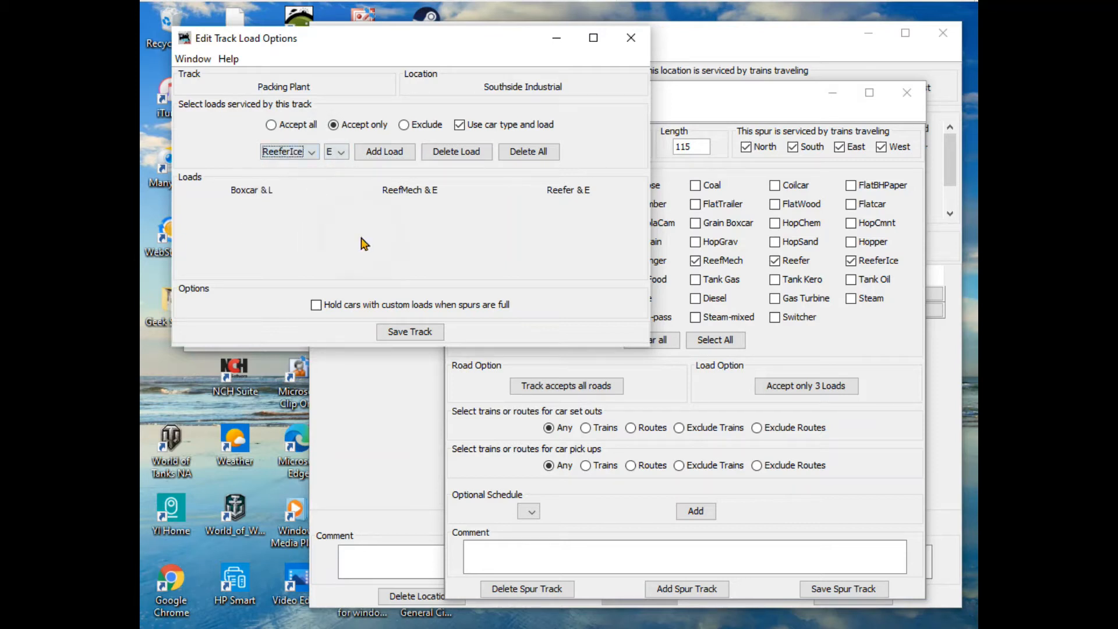
{"action": "left_click", "coordinate": [386, 158]}
{"action": "left_click", "coordinate": [383, 161]}
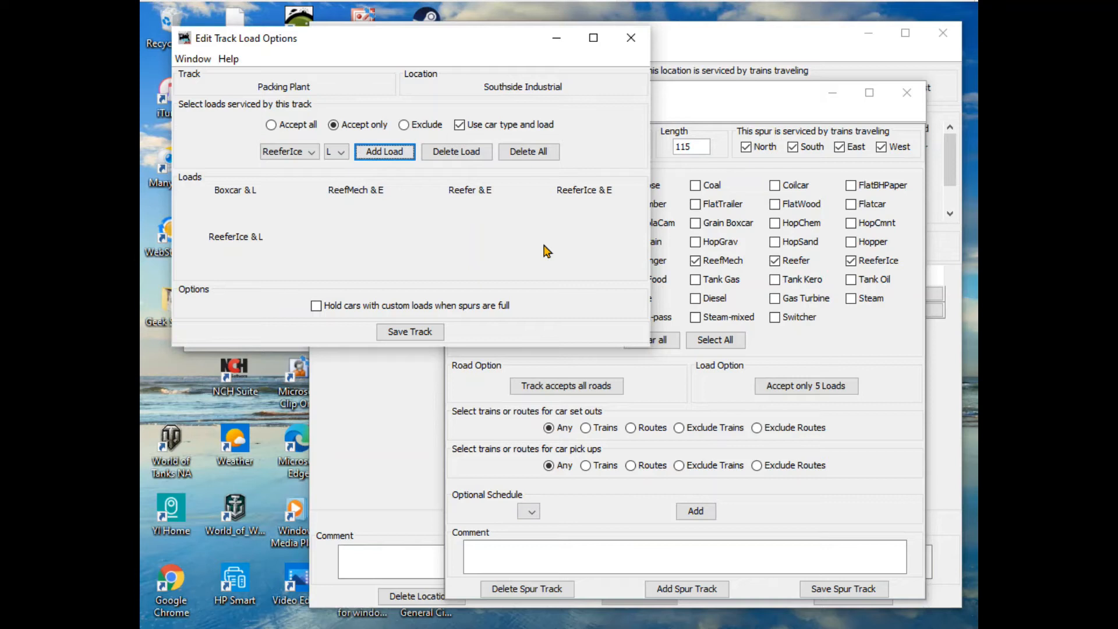
{"action": "left_click", "coordinate": [405, 335]}
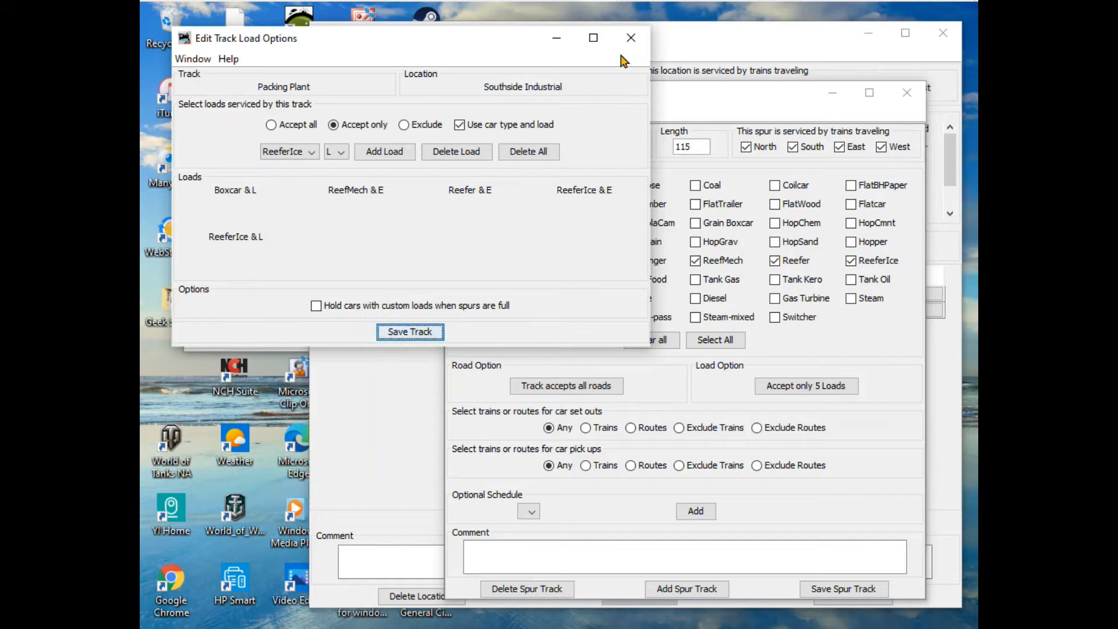
{"action": "left_click", "coordinate": [631, 37]}
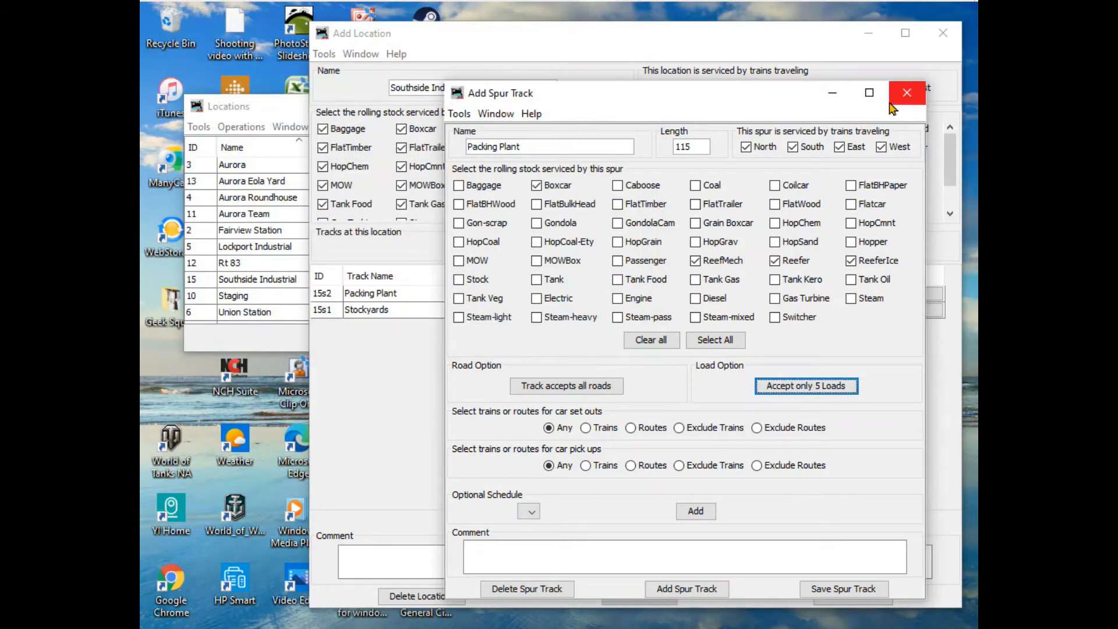
{"action": "left_click", "coordinate": [906, 92]}
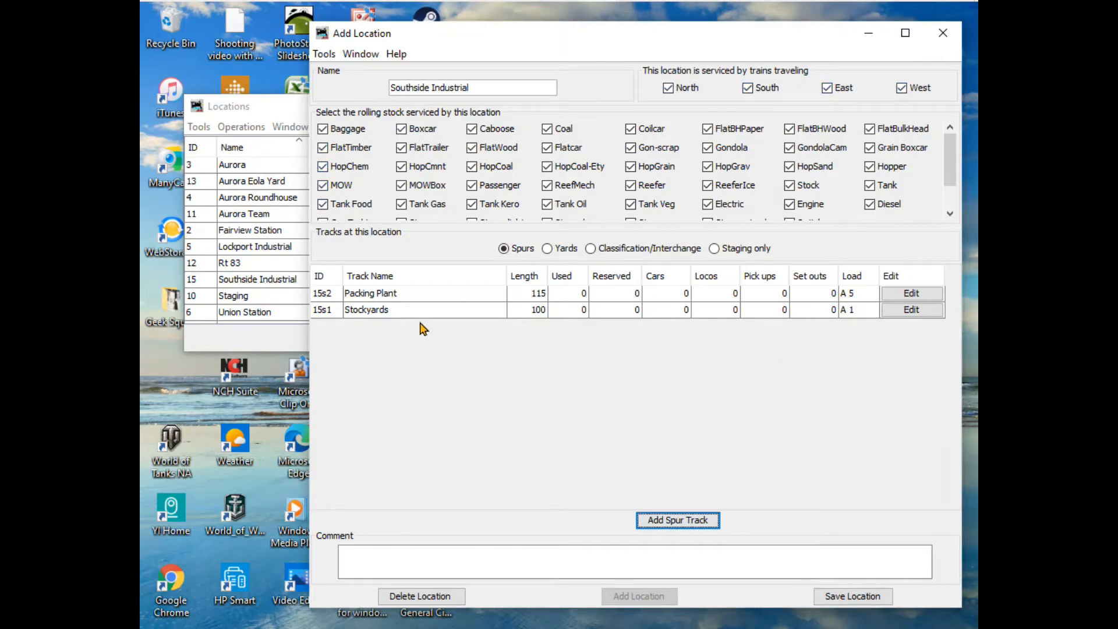
Add a spur track named Waste Dump with length 130 and limit its rolling stock to Gondola
{"action": "left_click", "coordinate": [676, 520]}
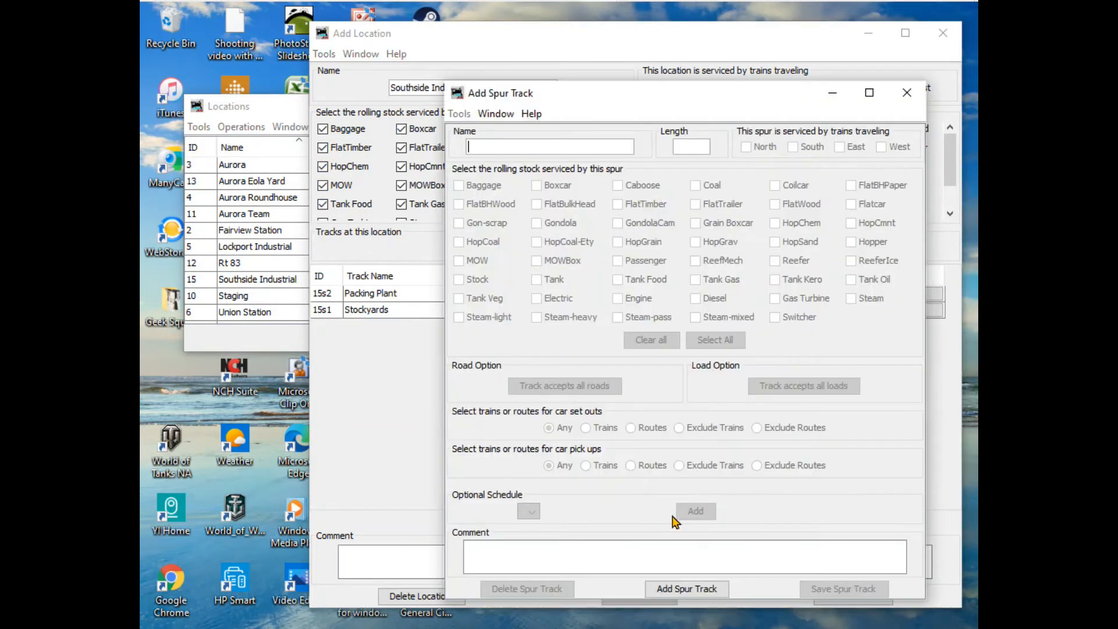
{"action": "left_click", "coordinate": [474, 148]}
{"action": "type", "text": "Waste Dump"}
{"action": "left_click", "coordinate": [684, 589]}
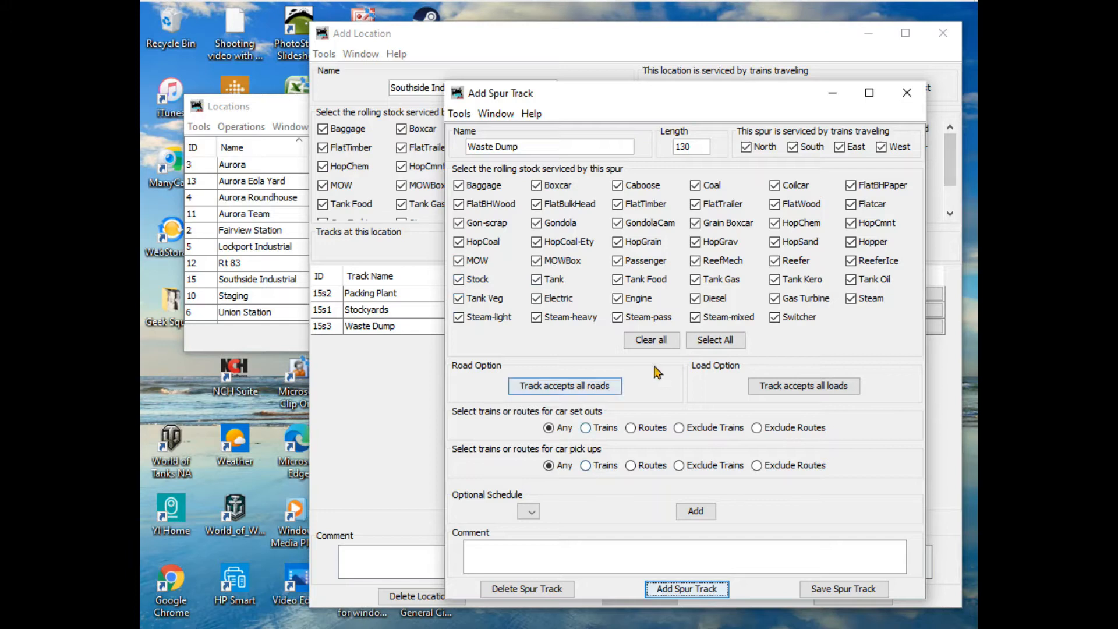
{"action": "left_click", "coordinate": [649, 343]}
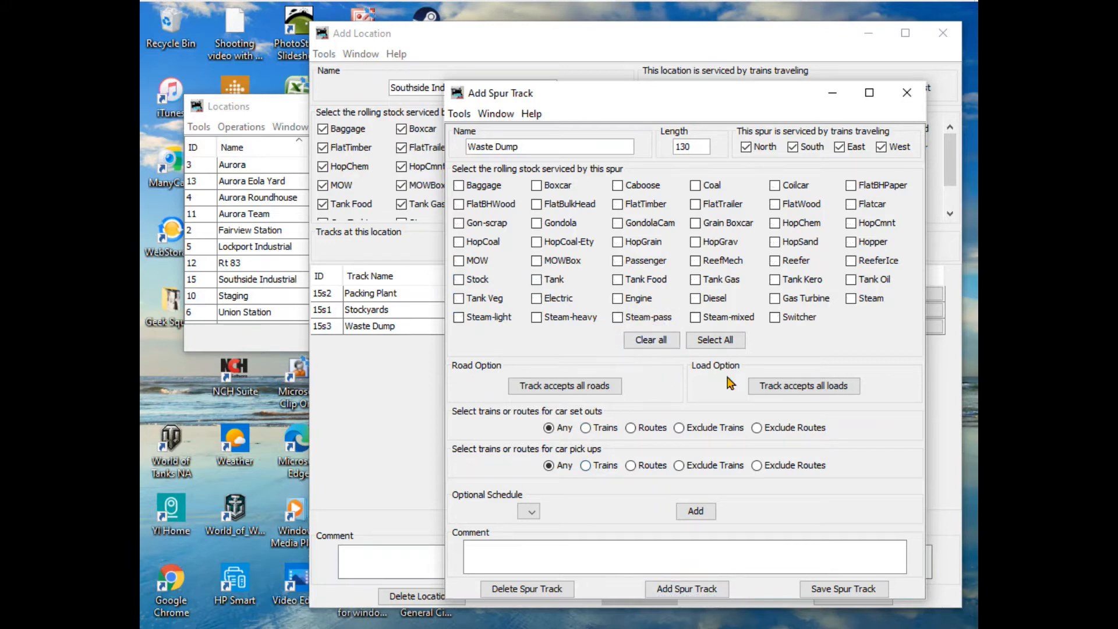
{"action": "left_click", "coordinate": [537, 223]}
Set the Waste Dump spur to accept only the load Gondola & E, save its load options and close the spur
{"action": "left_click", "coordinate": [776, 390]}
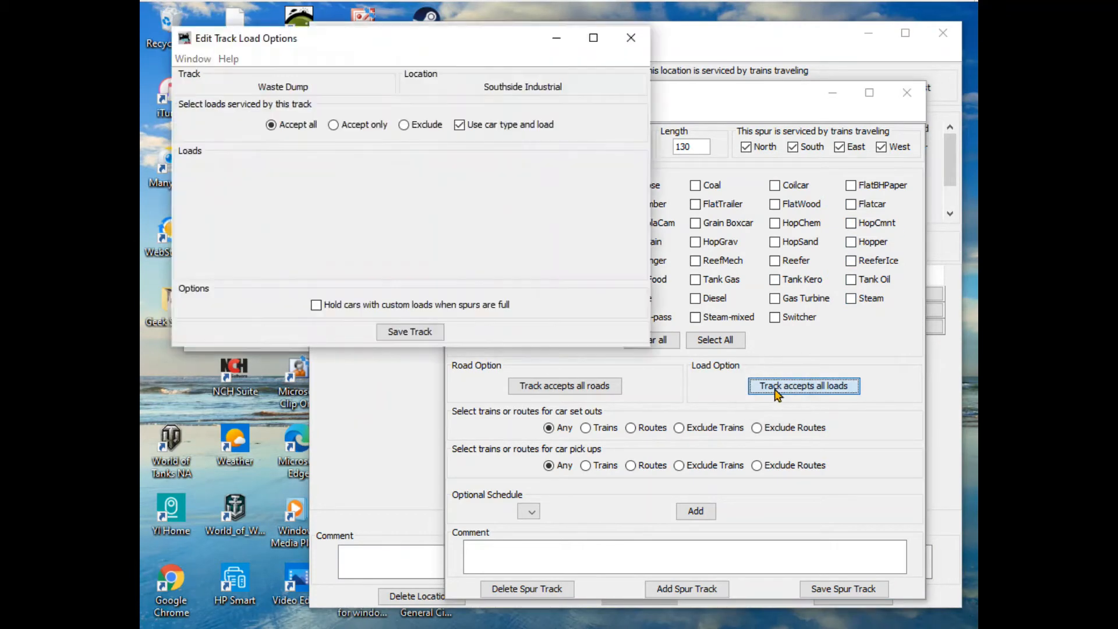
{"action": "left_click", "coordinate": [330, 127]}
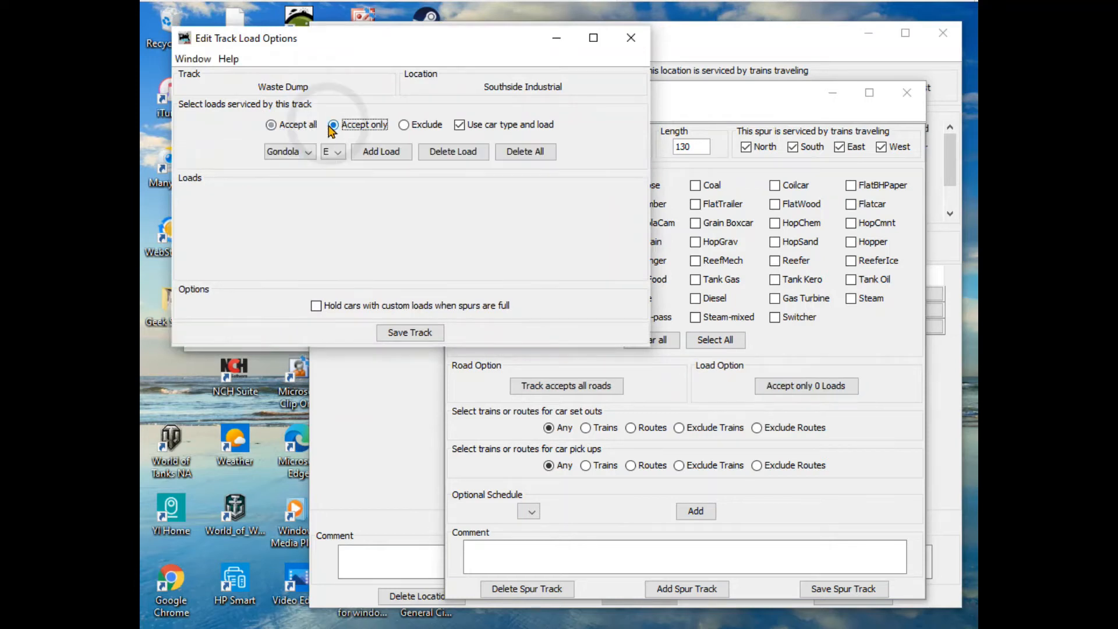
{"action": "left_click", "coordinate": [380, 152]}
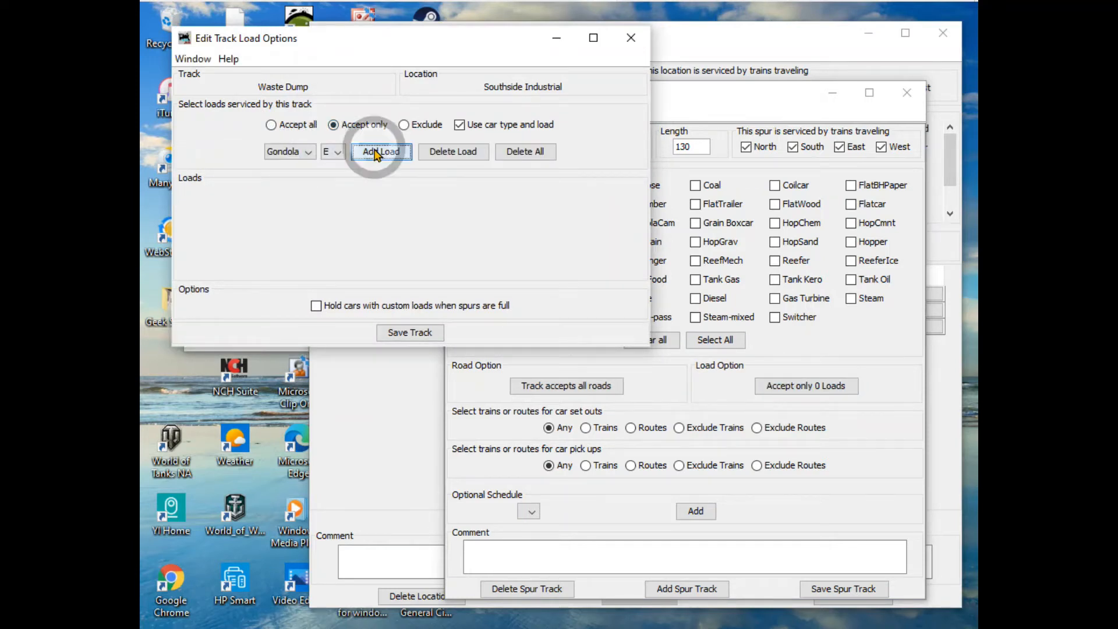
{"action": "left_click", "coordinate": [405, 332]}
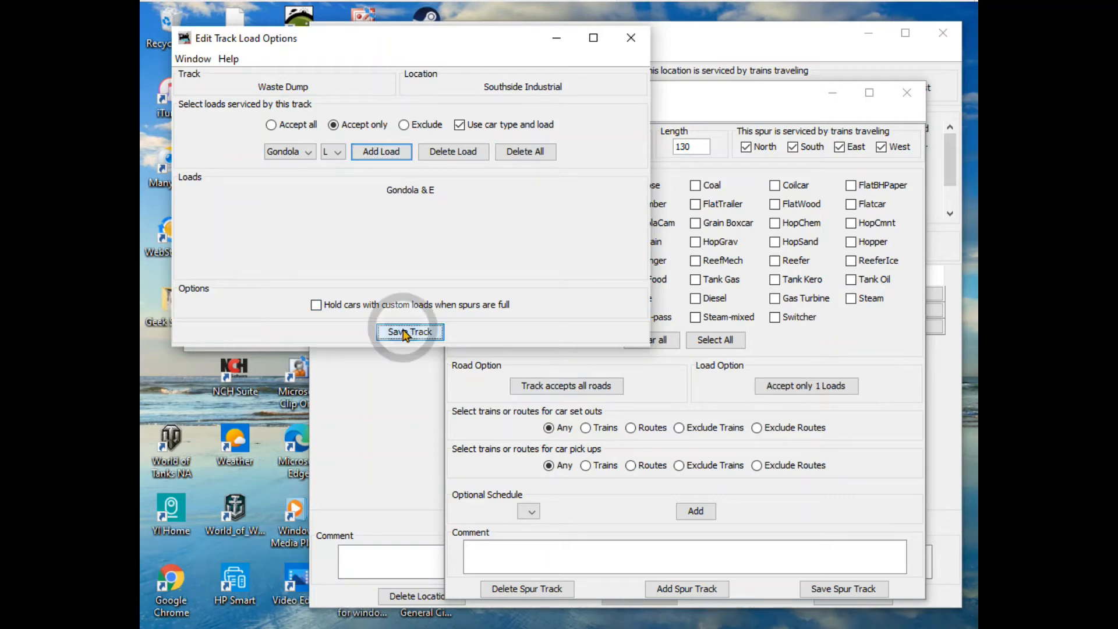
{"action": "left_click", "coordinate": [632, 39]}
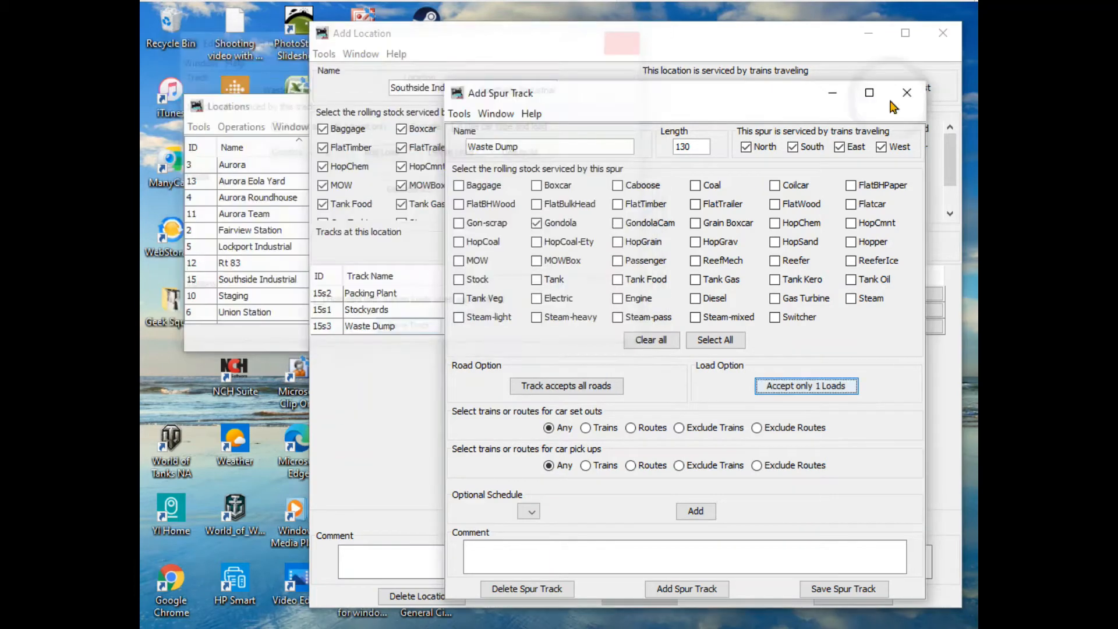
{"action": "left_click", "coordinate": [907, 93]}
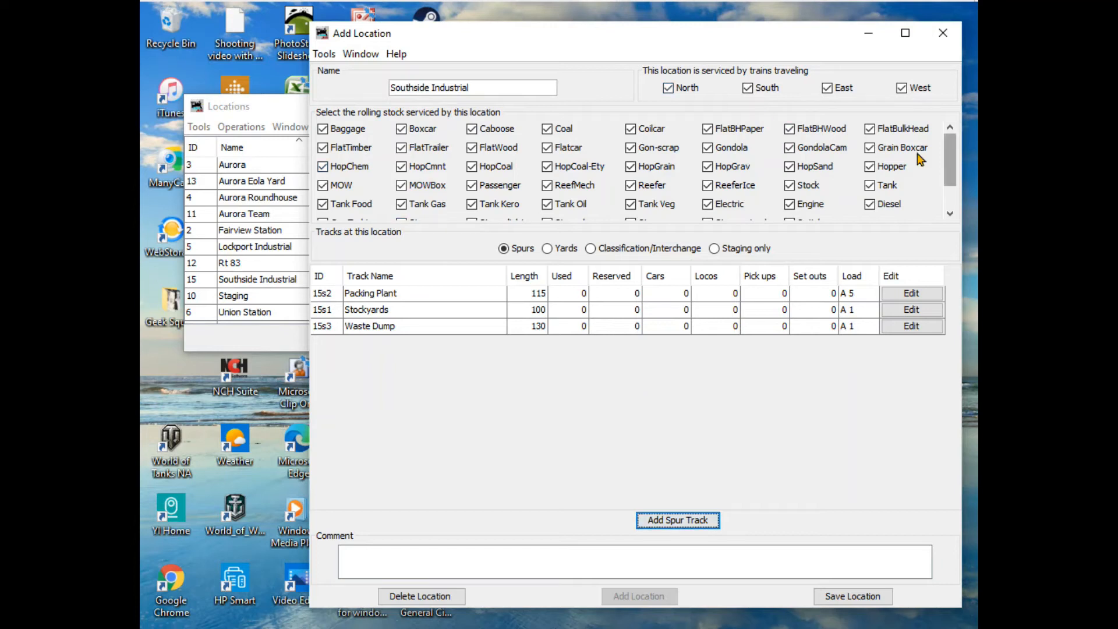
Try to add a spur track named Southside Industrial Storage with length 110
{"action": "left_click_drag", "start_coordinate": [949, 151], "coordinate": [954, 166]}
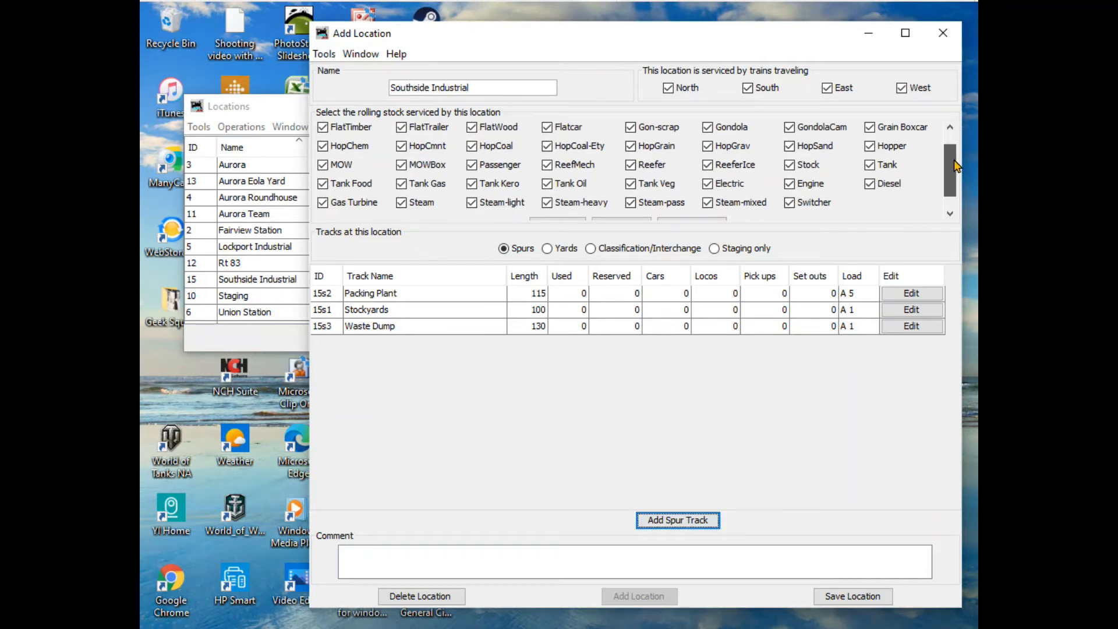
{"action": "mouse_move", "coordinate": [957, 167]}
{"action": "left_mouse_down"}
{"action": "mouse_move", "coordinate": [957, 154]}
{"action": "mouse_move", "coordinate": [957, 186]}
{"action": "left_mouse_up"}
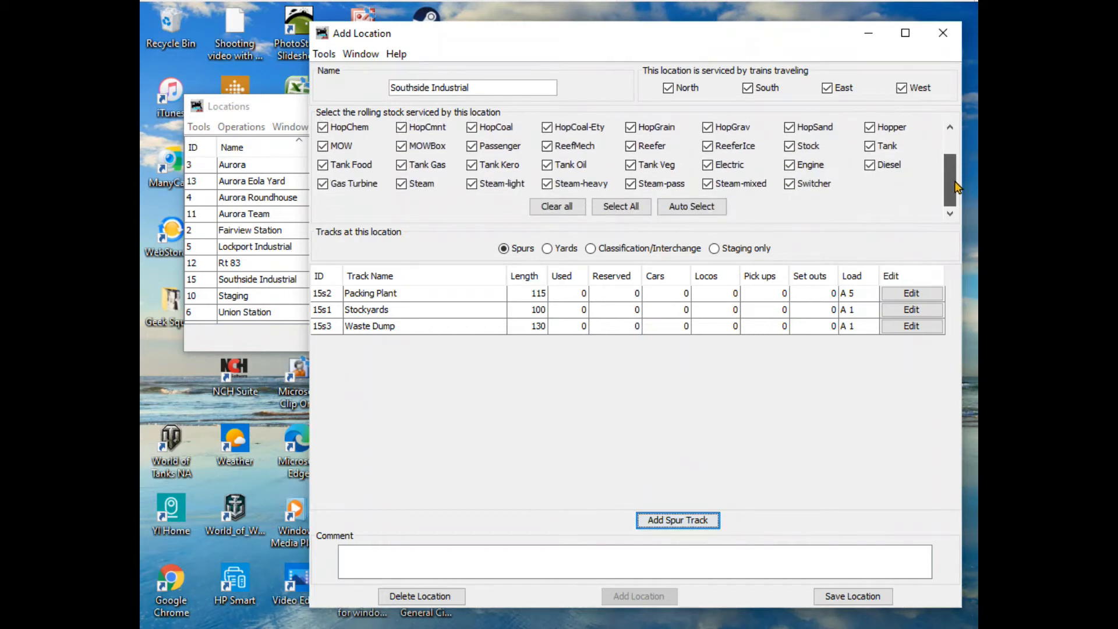
{"action": "left_click", "coordinate": [676, 522]}
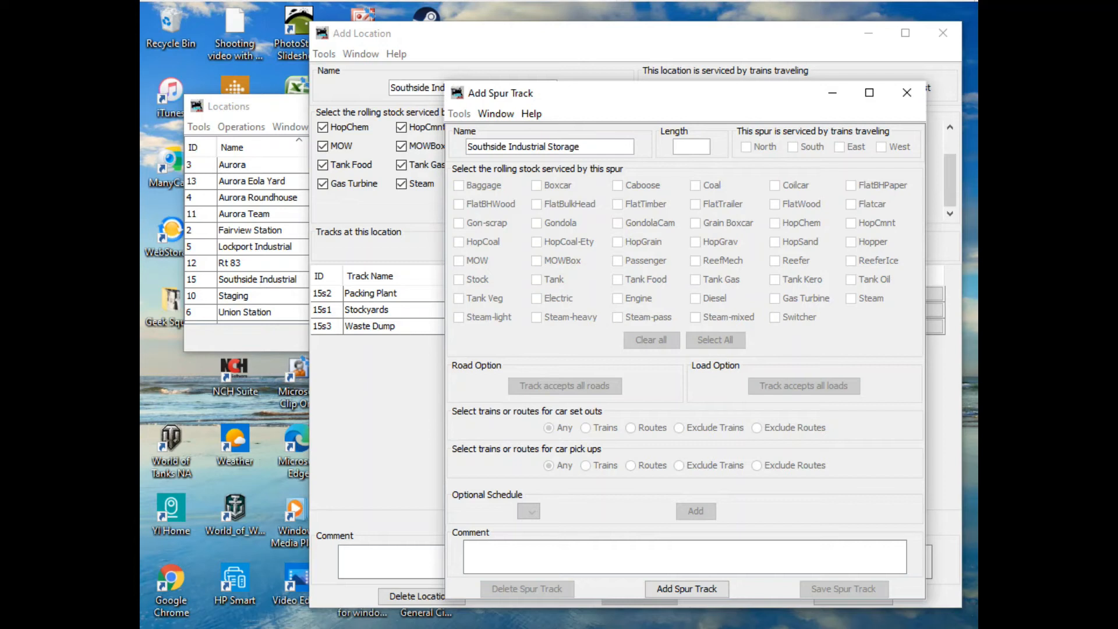
{"action": "left_click", "coordinate": [684, 147]}
{"action": "left_click", "coordinate": [684, 590]}
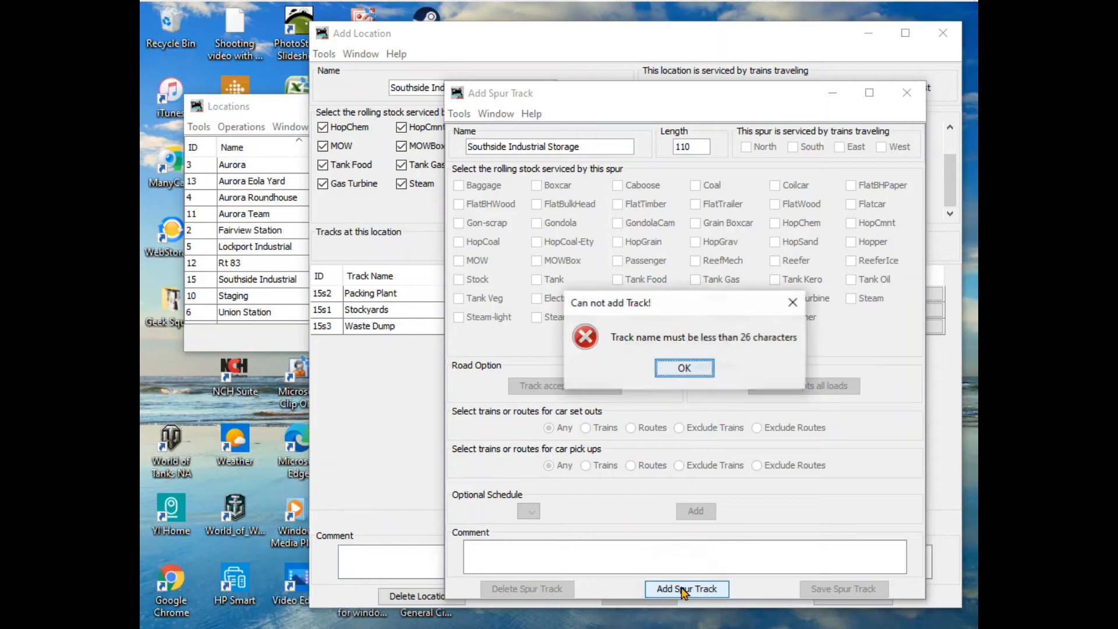
{"action": "left_click", "coordinate": [685, 371]}
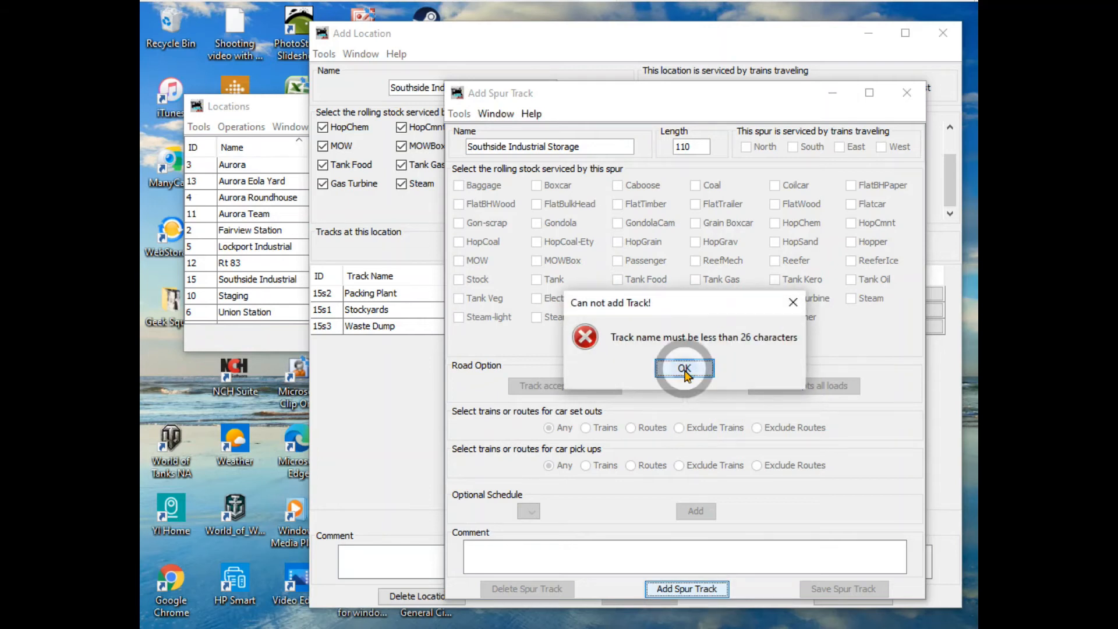
Shorten the new spur's name to Southside Industrial Stor and add the track
{"action": "left_click", "coordinate": [563, 146]}
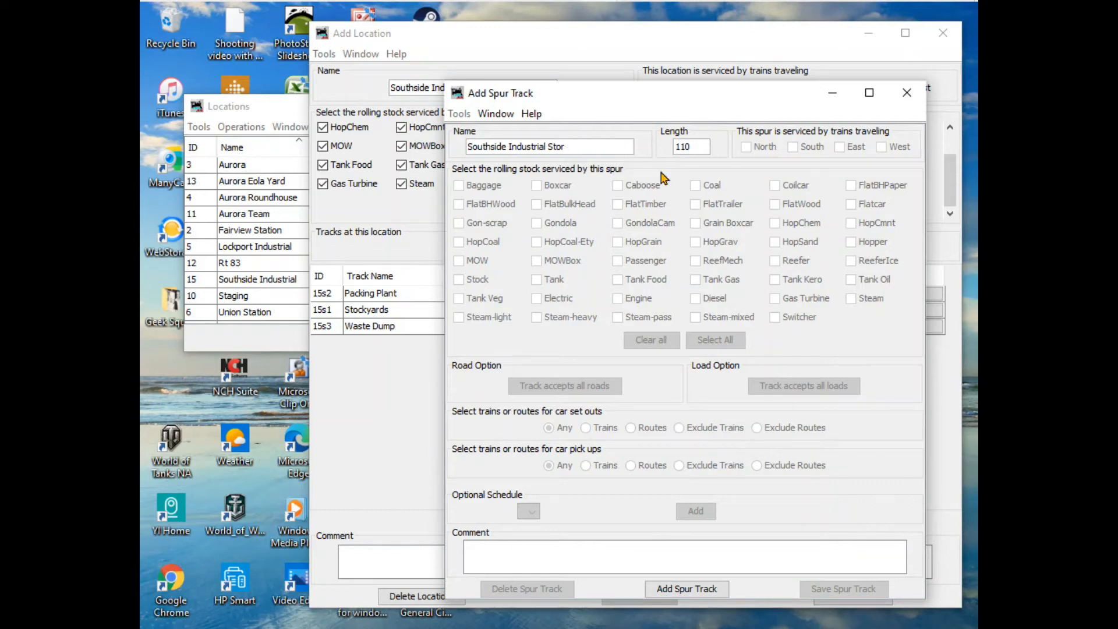
{"action": "left_click", "coordinate": [668, 589]}
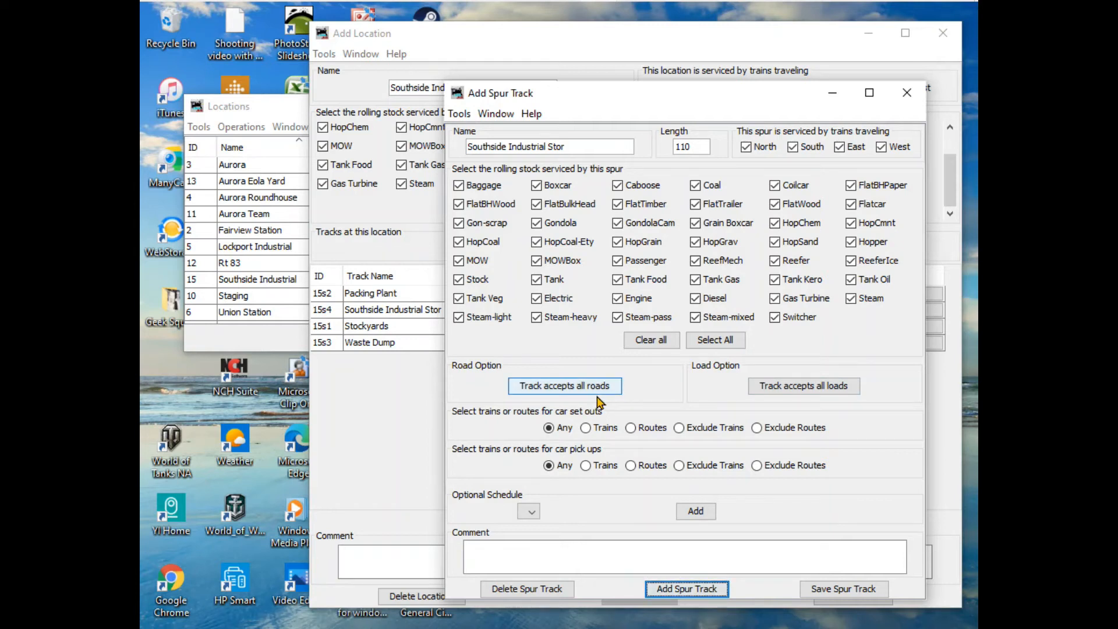
Set the Southside Industrial Stor spur's load option to accept all and save its load options
{"action": "left_click", "coordinate": [798, 395]}
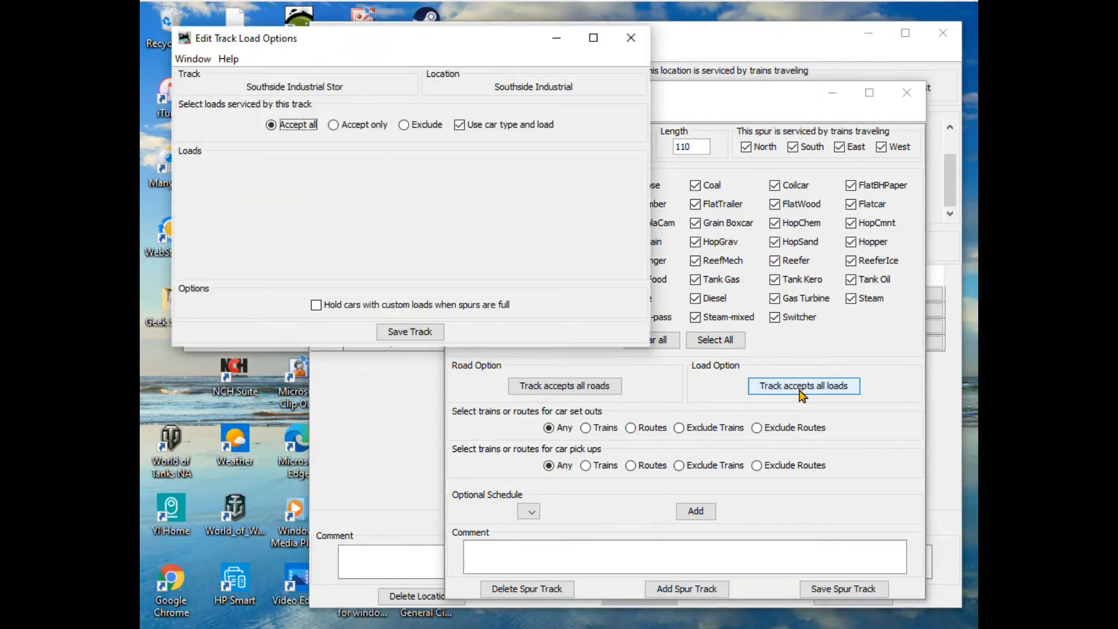
{"action": "left_click", "coordinate": [333, 127]}
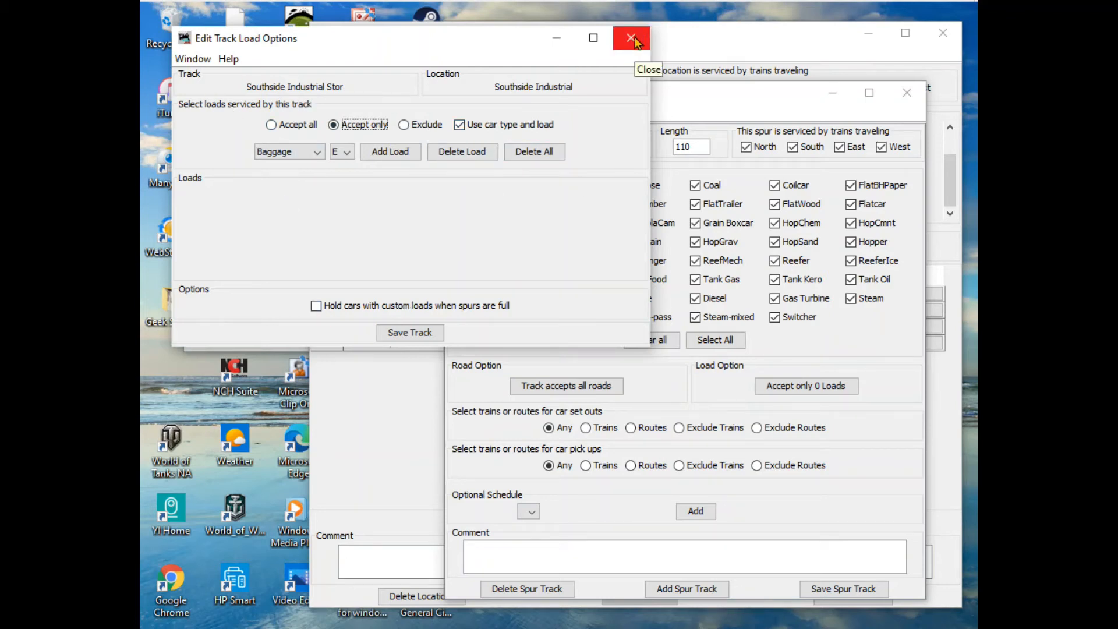
{"action": "left_click", "coordinate": [272, 124]}
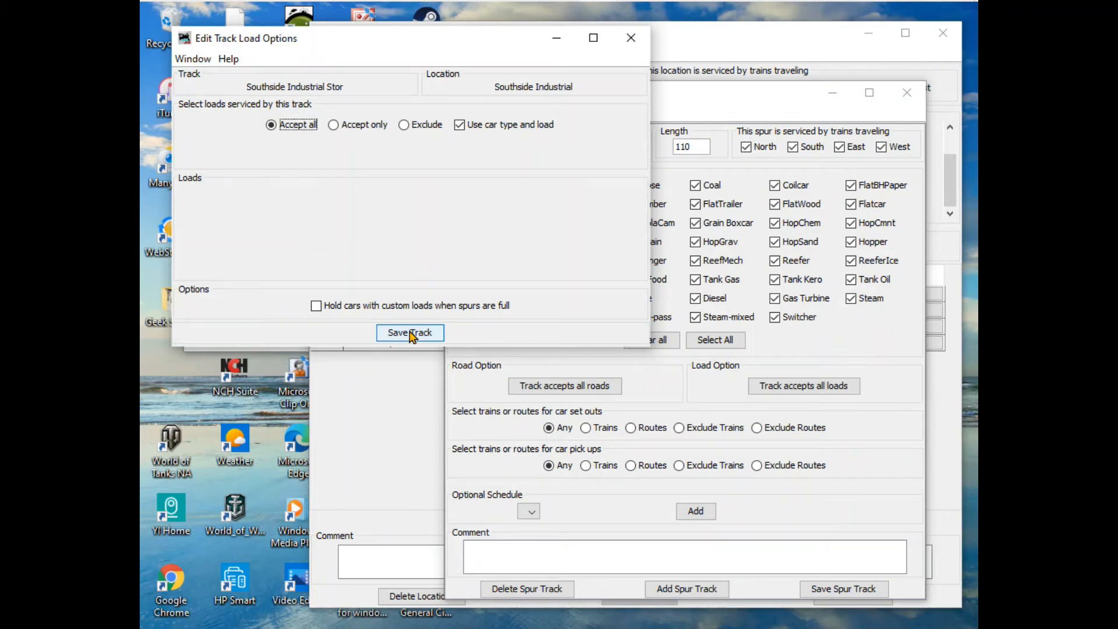
{"action": "left_click", "coordinate": [410, 333]}
{"action": "left_click", "coordinate": [631, 38]}
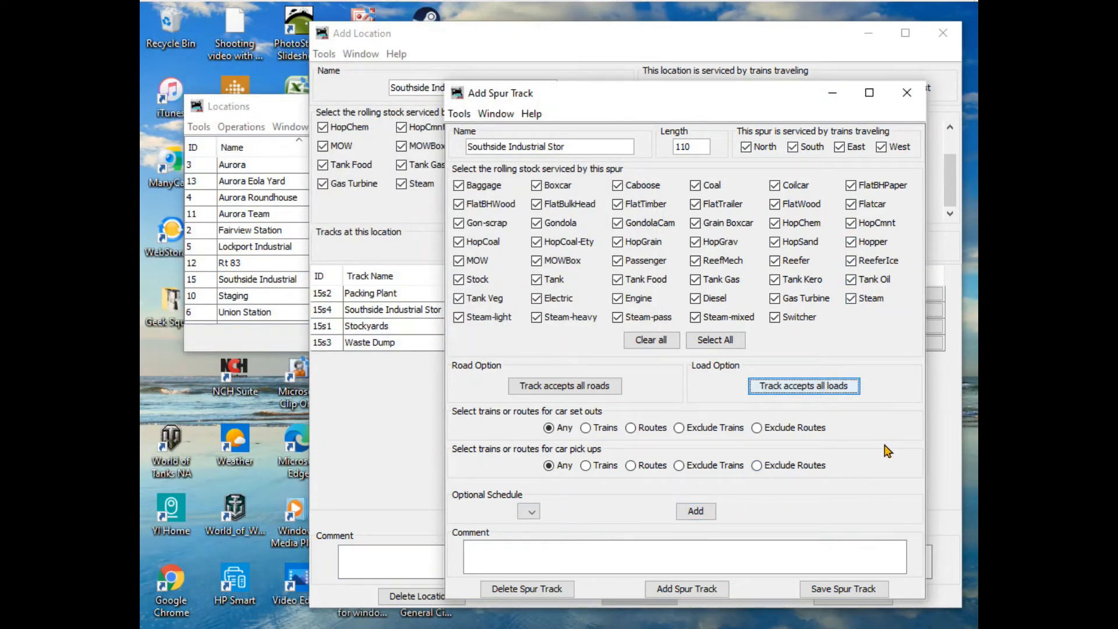
Save and close the Southside Industrial Stor spur, then save and close the Southside Industrial location
{"action": "left_click", "coordinate": [680, 589]}
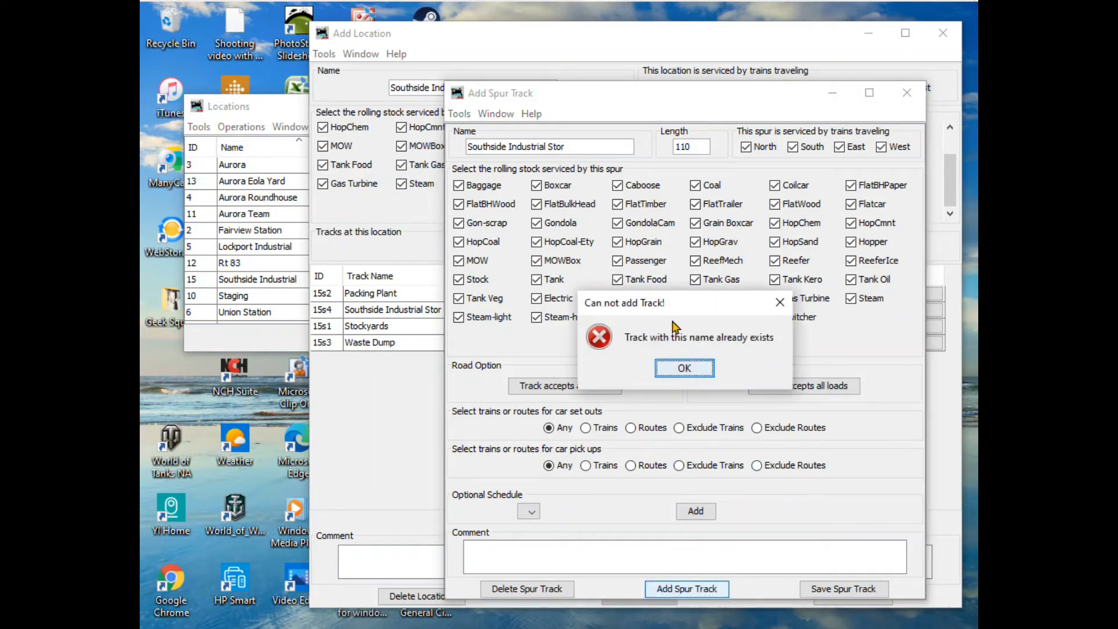
{"action": "left_click", "coordinate": [685, 368]}
{"action": "left_click", "coordinate": [843, 589]}
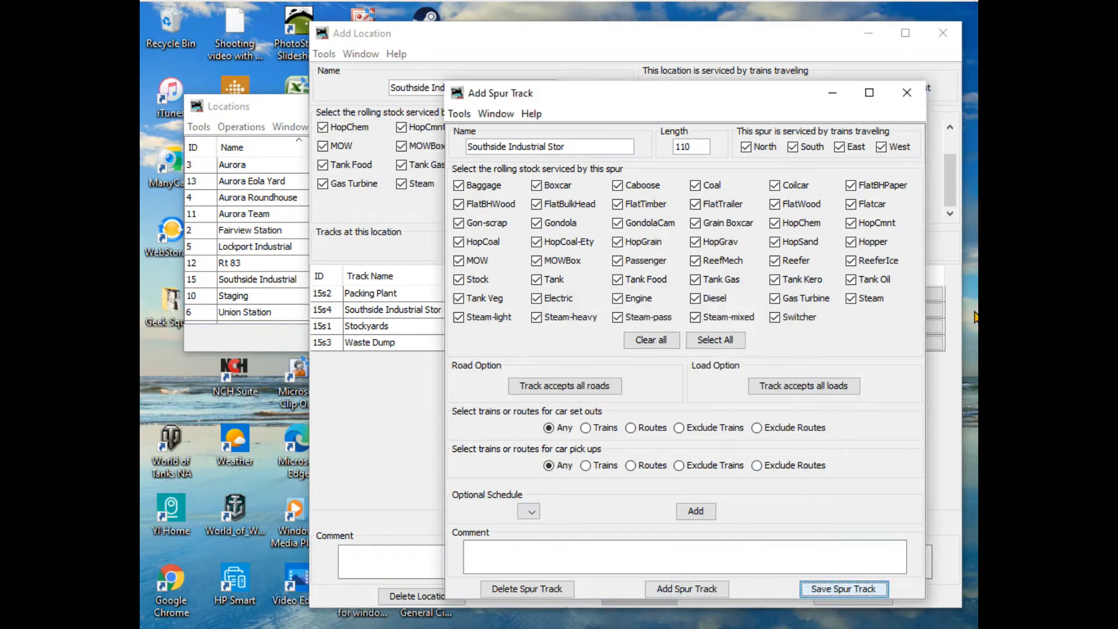
{"action": "left_click", "coordinate": [907, 94]}
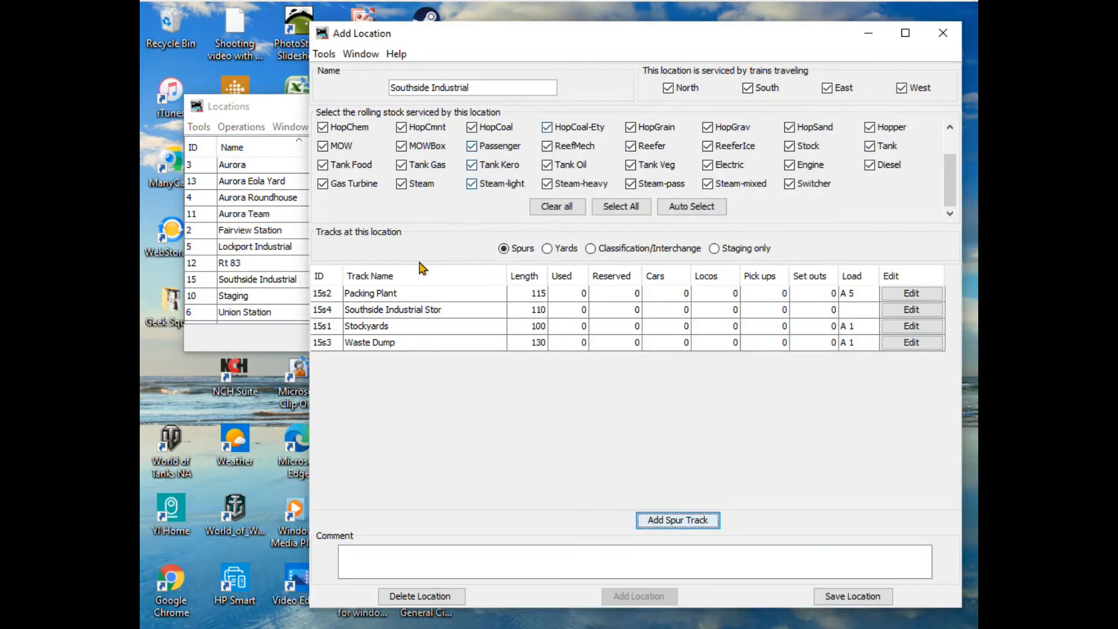
{"action": "left_click", "coordinate": [865, 600]}
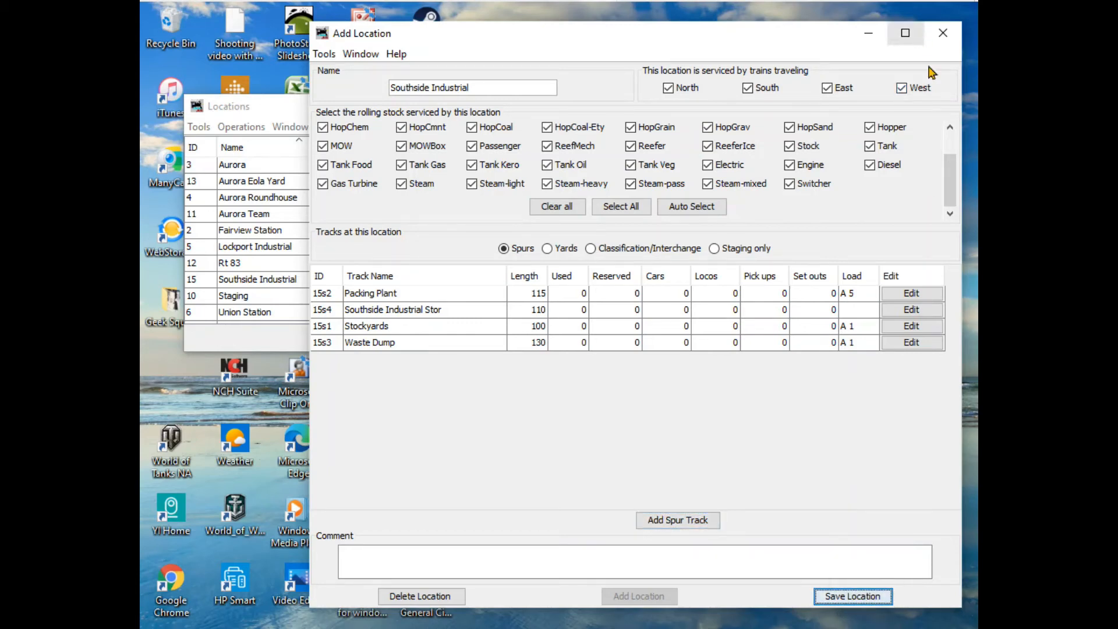
{"action": "left_click", "coordinate": [942, 33]}
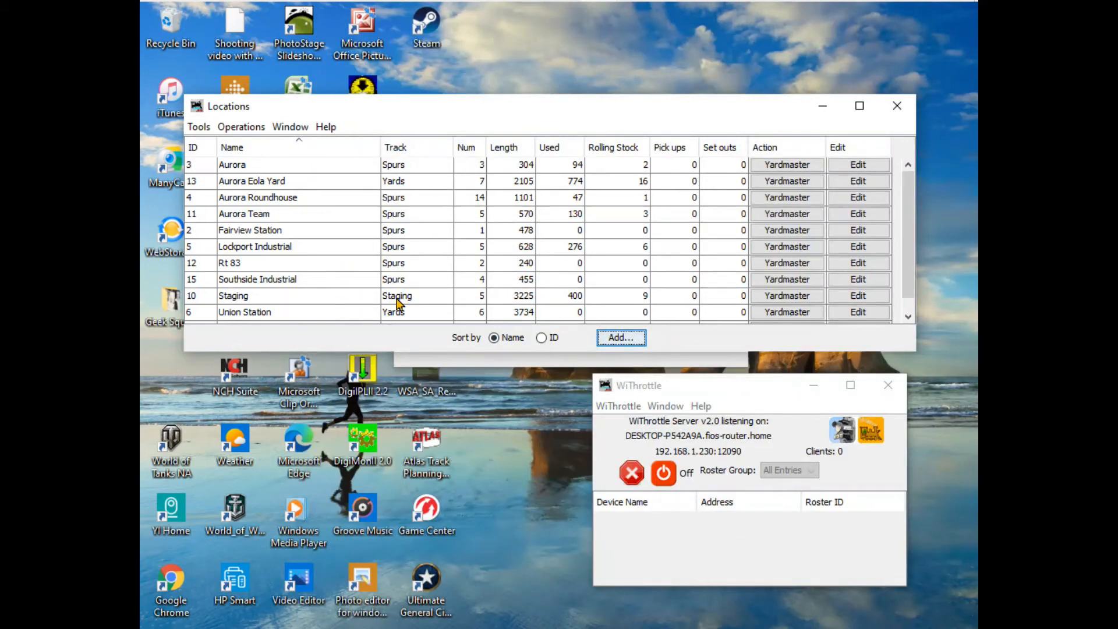
Select the Van Buren St location in the locations list
{"action": "scroll", "coordinate": [336, 255], "scroll_direction": "down", "scroll_amount": 1}
{"action": "left_click", "coordinate": [271, 315]}
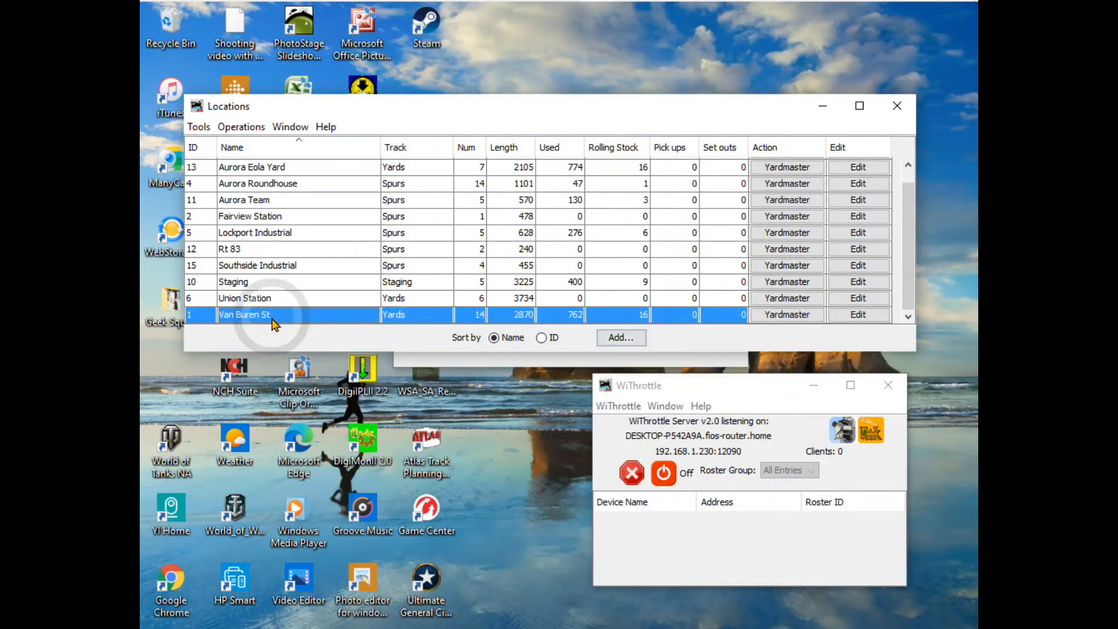
{"action": "left_click", "coordinate": [857, 315]}
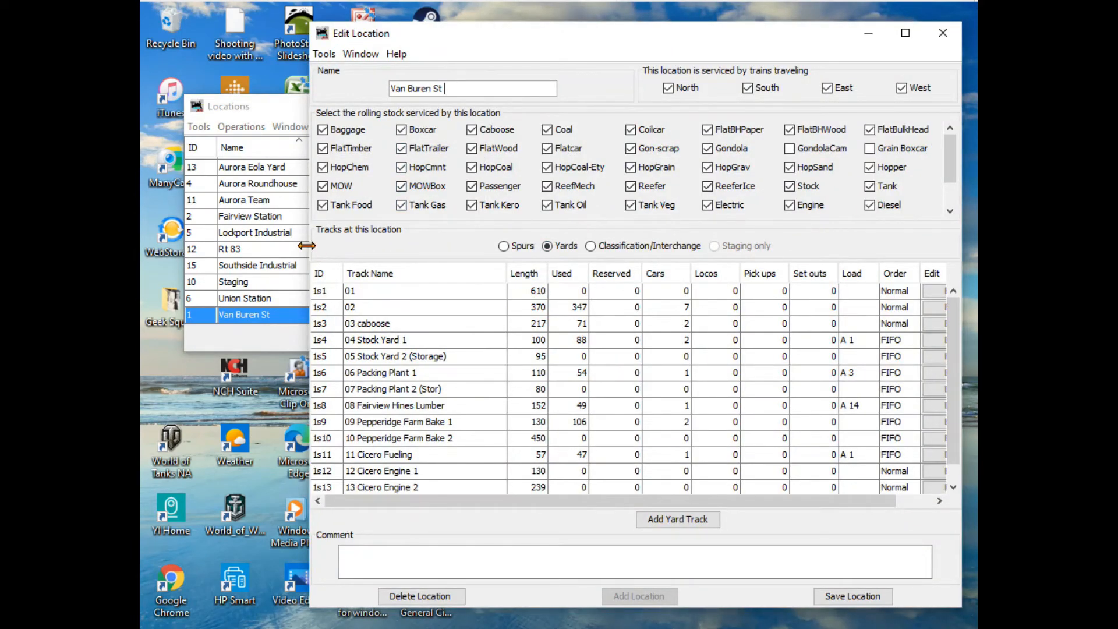
{"action": "left_click_drag", "start_coordinate": [310, 245], "coordinate": [233, 245]}
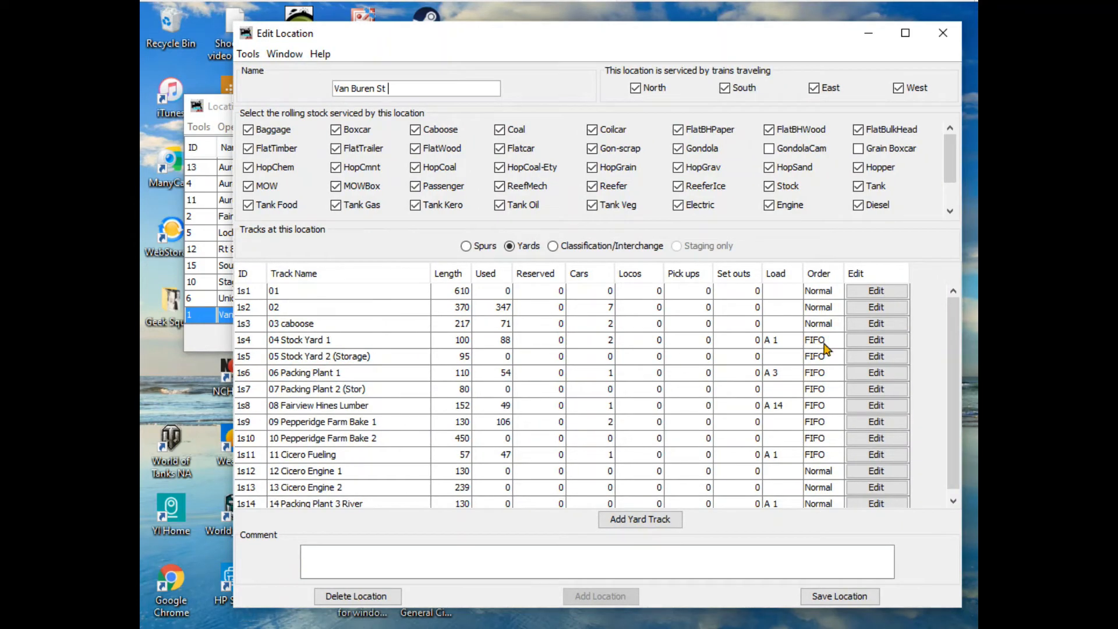
{"action": "left_click", "coordinate": [876, 340]}
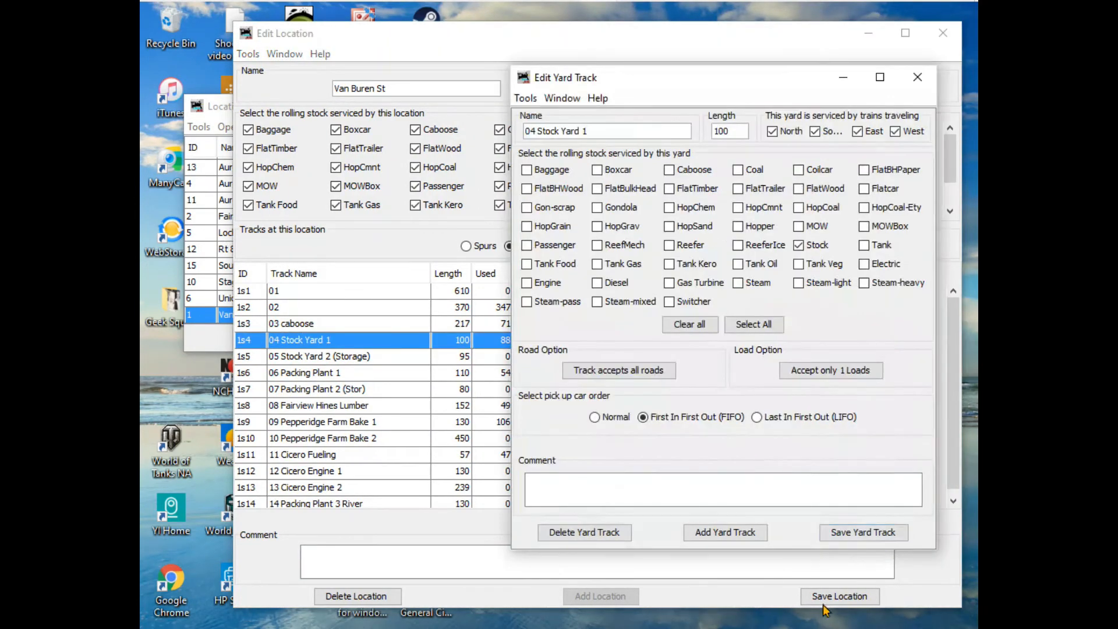
{"action": "left_click", "coordinate": [578, 532]}
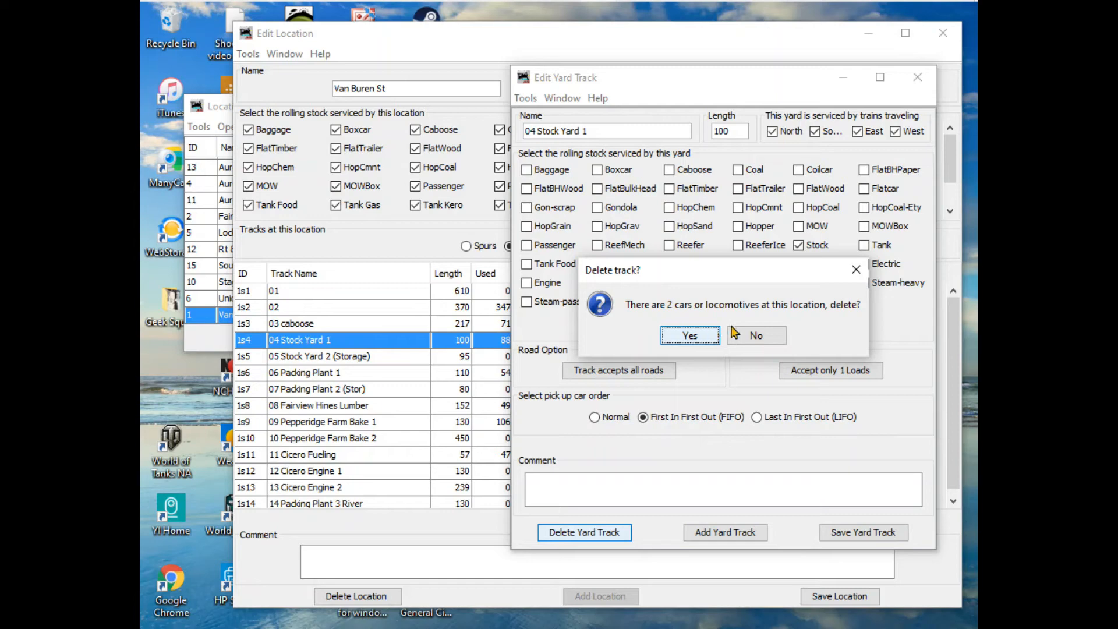
{"action": "left_click", "coordinate": [855, 272]}
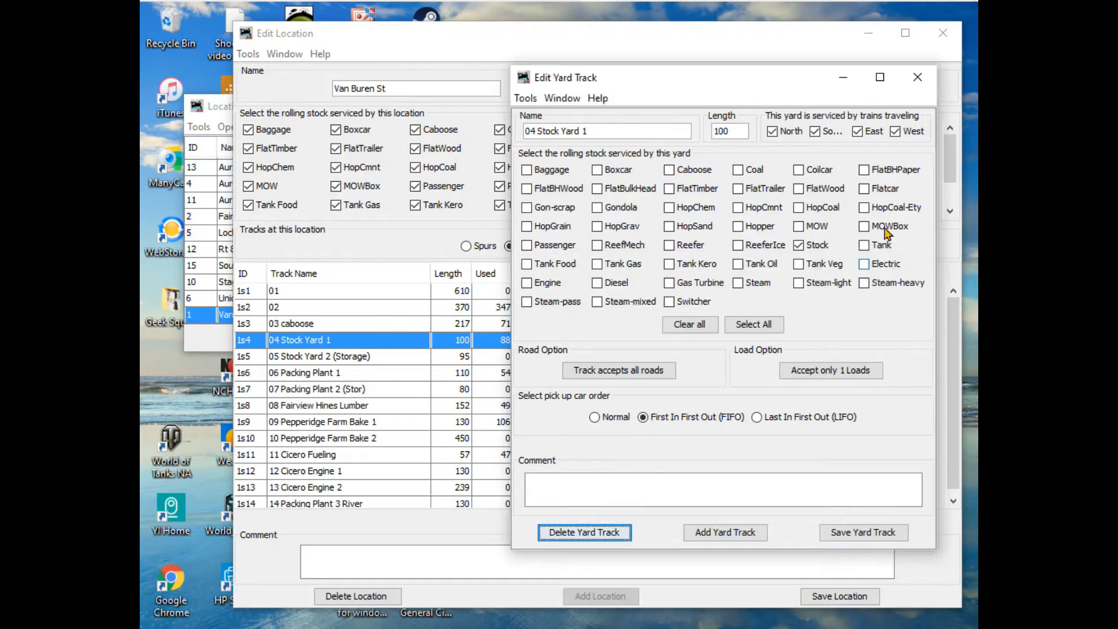
{"action": "left_click", "coordinate": [917, 77]}
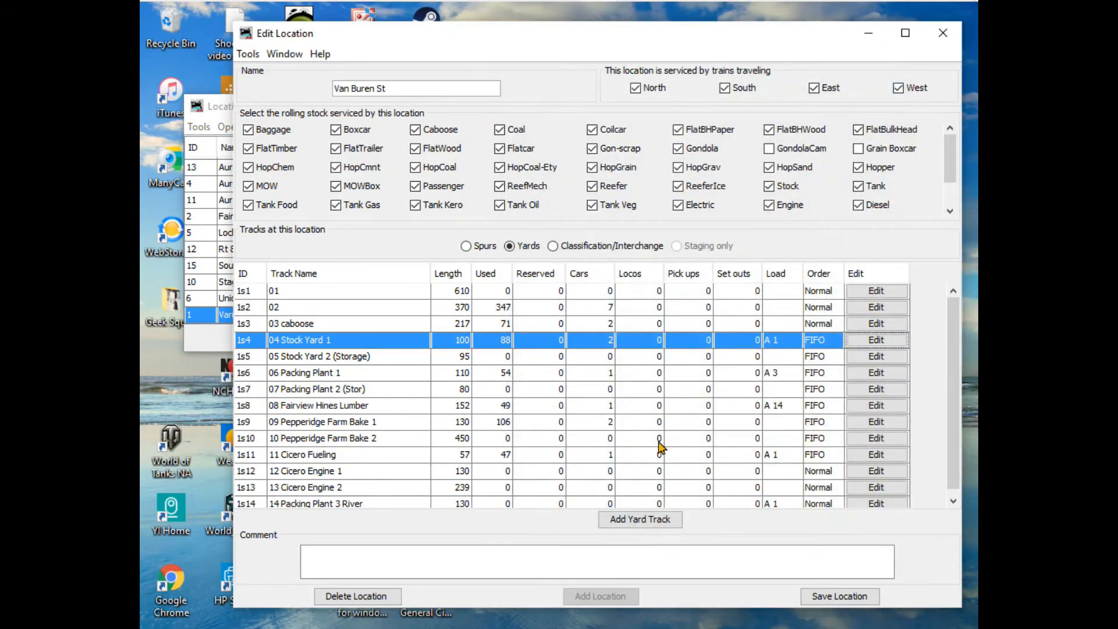
{"action": "left_click", "coordinate": [943, 33]}
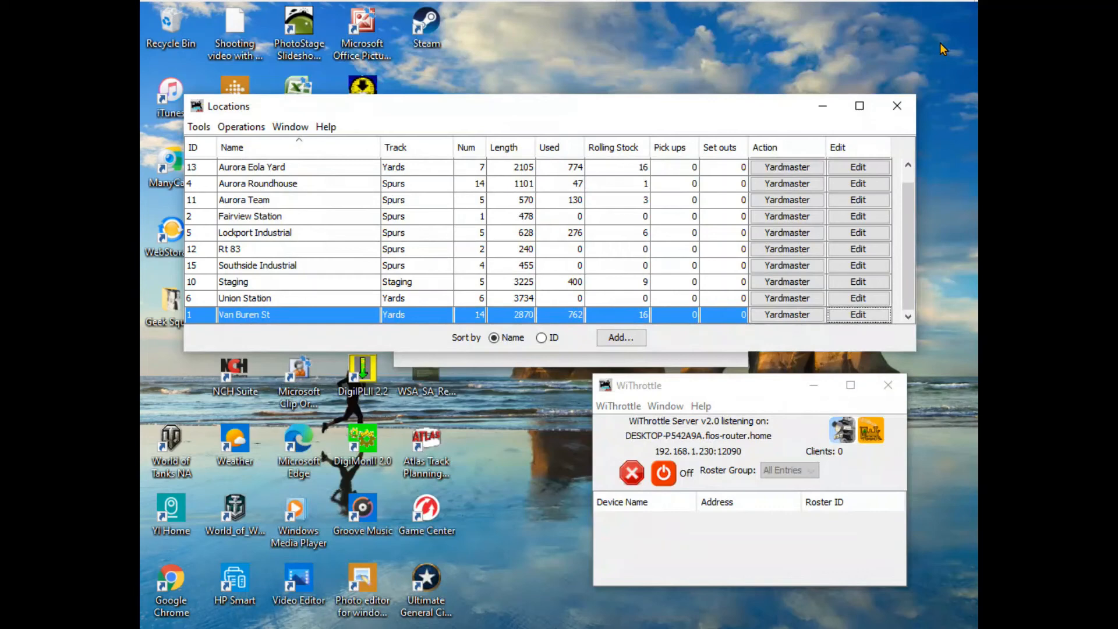
Move the Locations window clear of PanelPro, open the Cars list and widen its window
{"action": "left_click_drag", "start_coordinate": [567, 108], "coordinate": [558, 362]}
{"action": "left_click", "coordinate": [573, 161]}
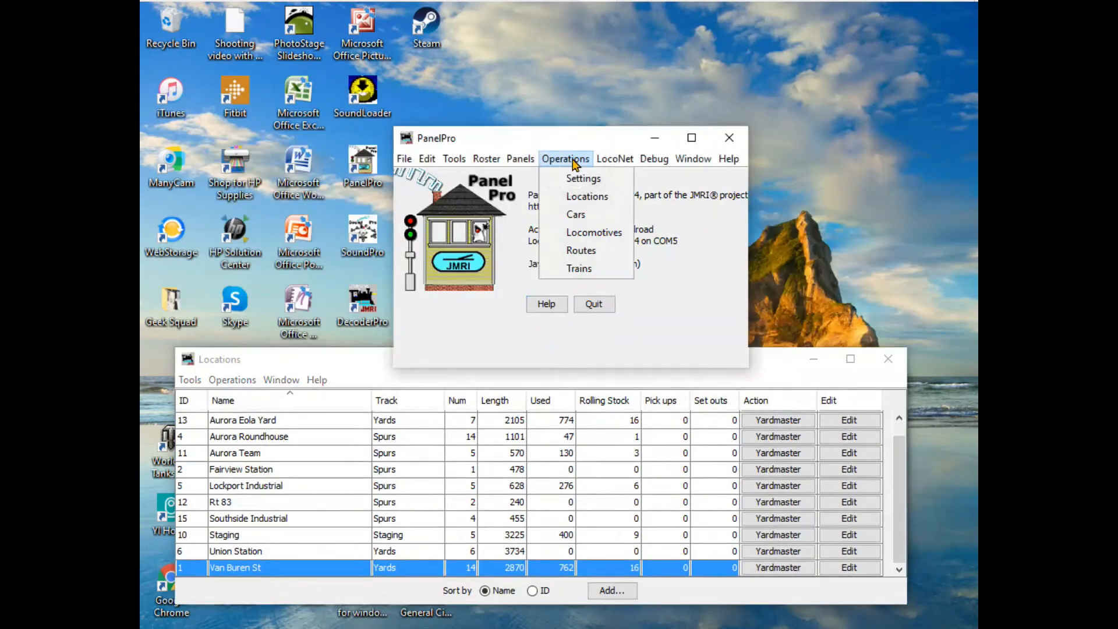
{"action": "left_click", "coordinate": [570, 219]}
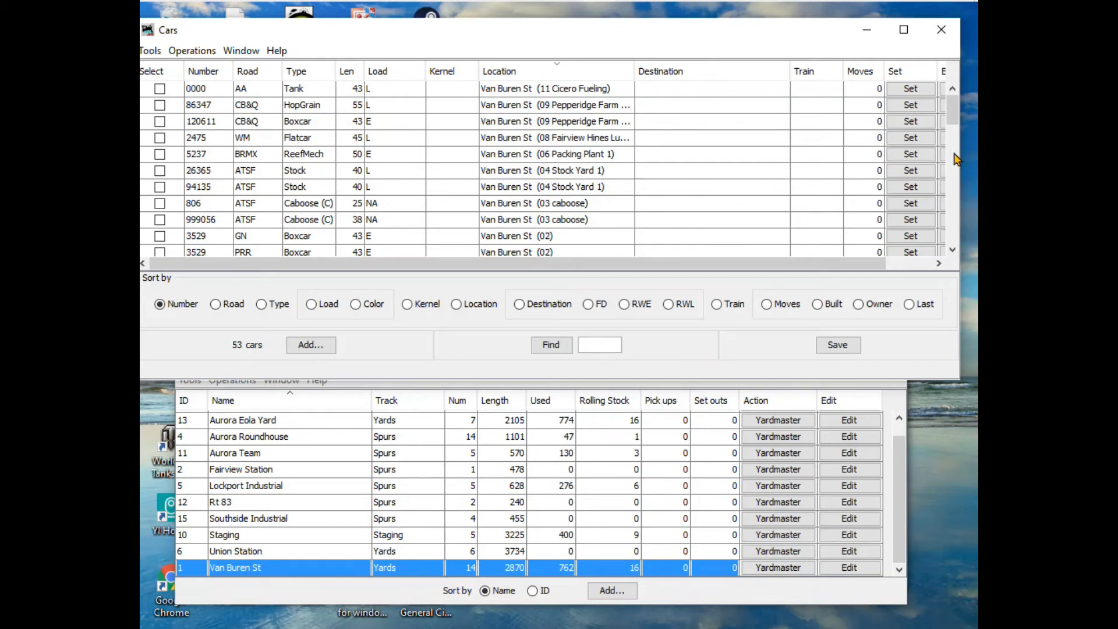
{"action": "mouse_move", "coordinate": [960, 153]}
{"action": "left_mouse_down"}
{"action": "mouse_move", "coordinate": [931, 153]}
{"action": "mouse_move", "coordinate": [977, 155]}
{"action": "left_mouse_up"}
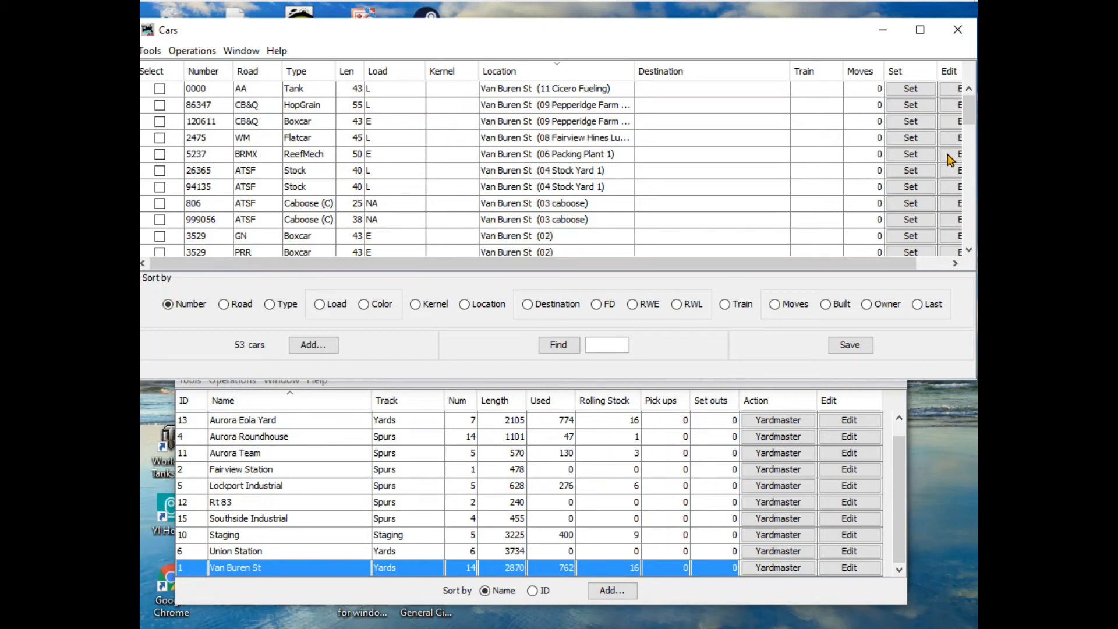
Reassign the BRMX 5237 ReefMech car to the Packing Plant track at Southside Industrial, save it and close the car editor
{"action": "left_click", "coordinate": [948, 154]}
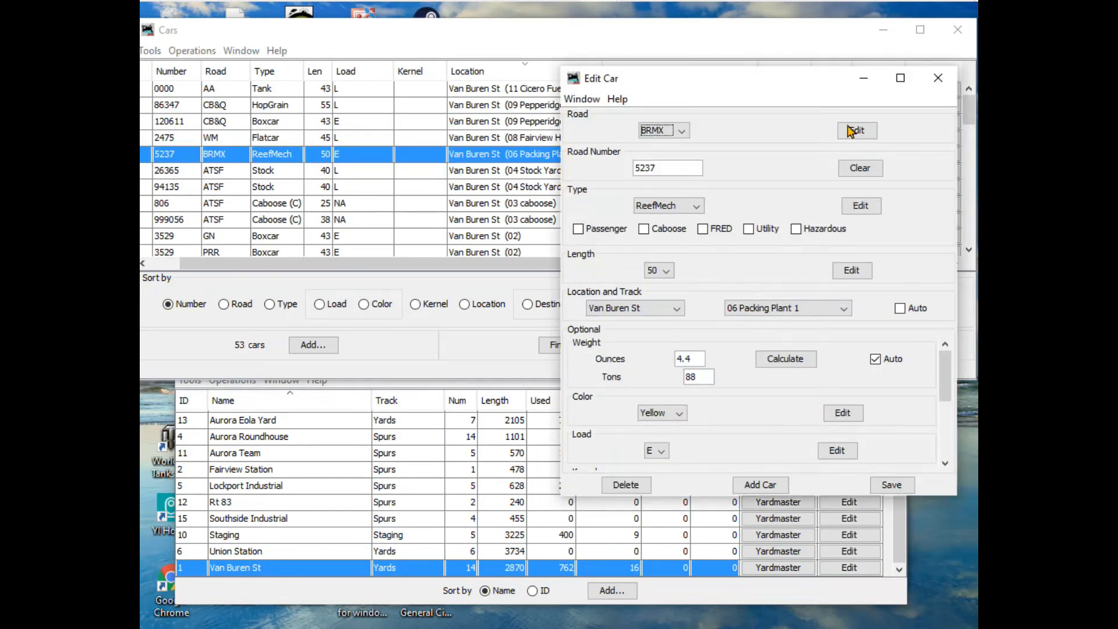
{"action": "left_click", "coordinate": [676, 309]}
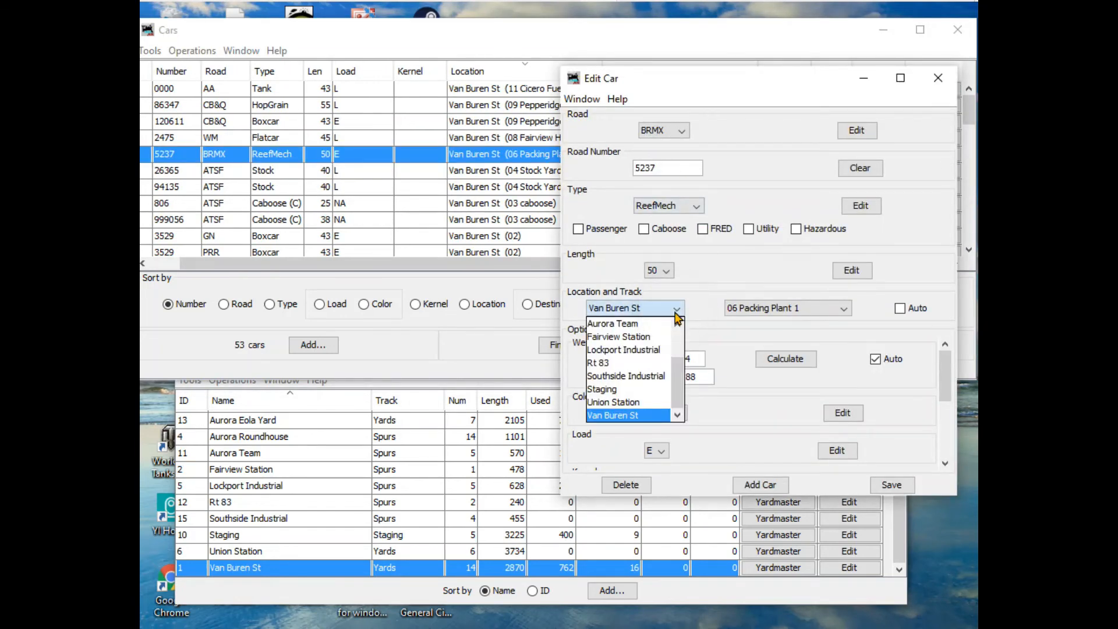
{"action": "left_click", "coordinate": [641, 375]}
{"action": "left_click", "coordinate": [837, 309]}
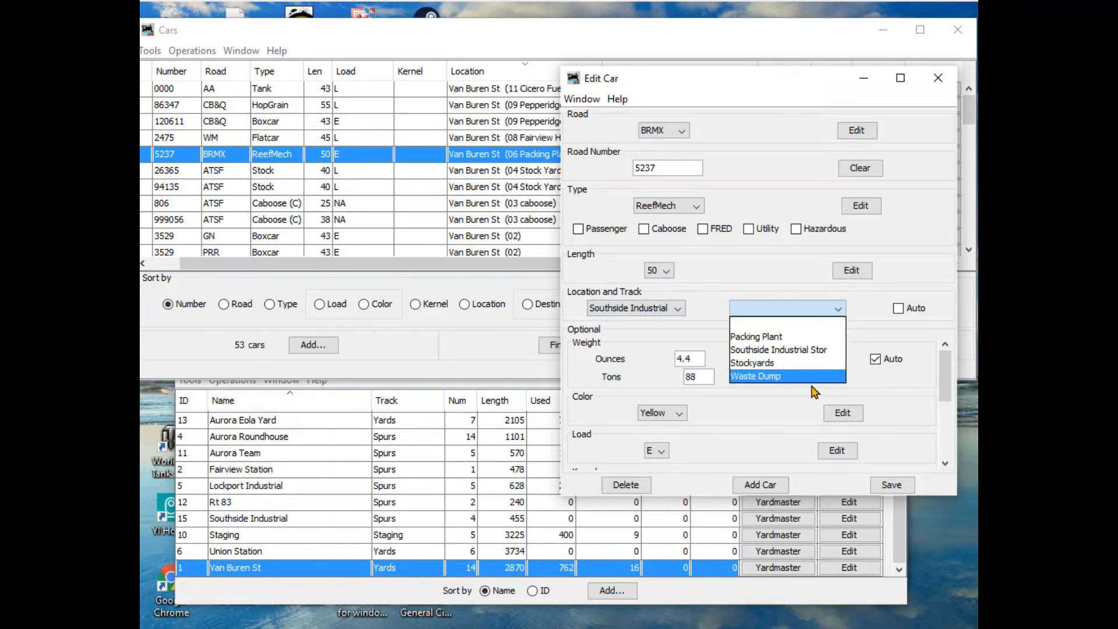
{"action": "left_click", "coordinate": [757, 338]}
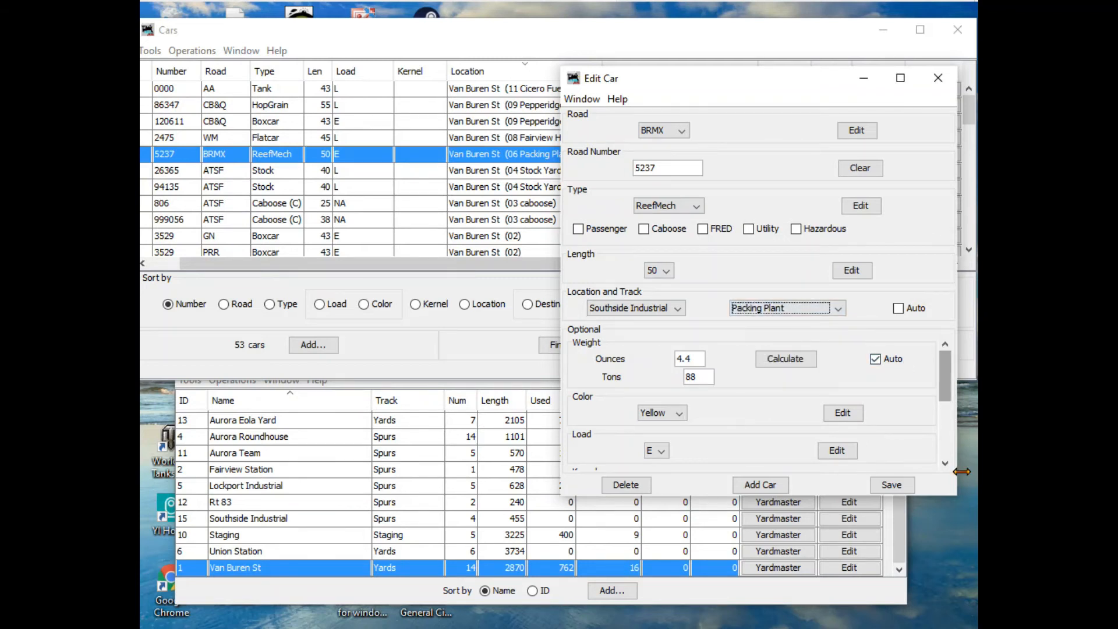
{"action": "left_click", "coordinate": [893, 487]}
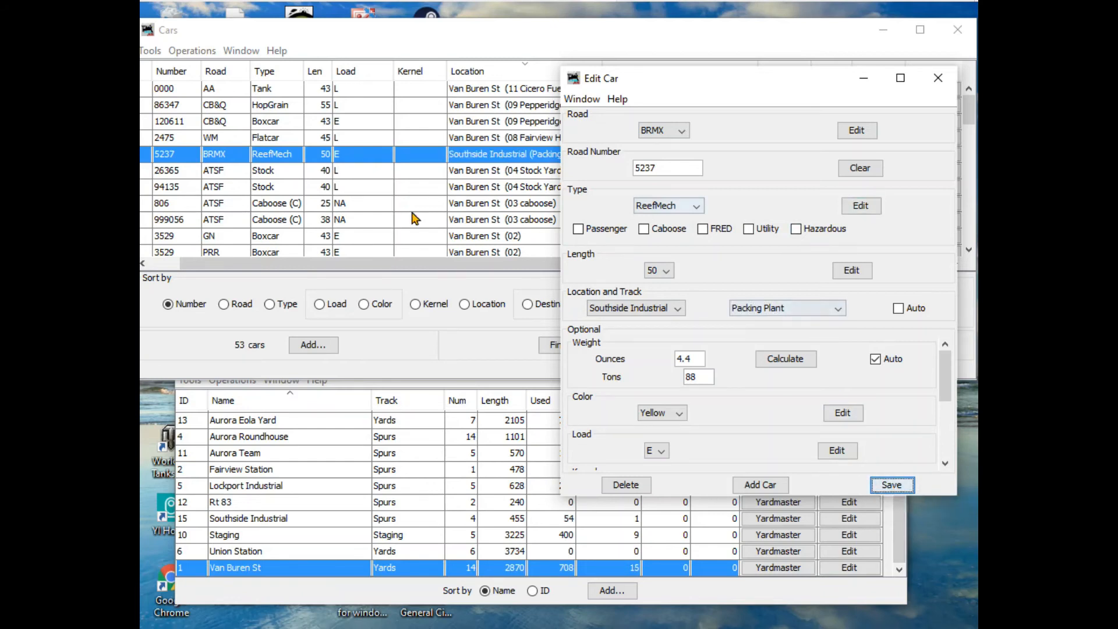
{"action": "left_click", "coordinate": [937, 81]}
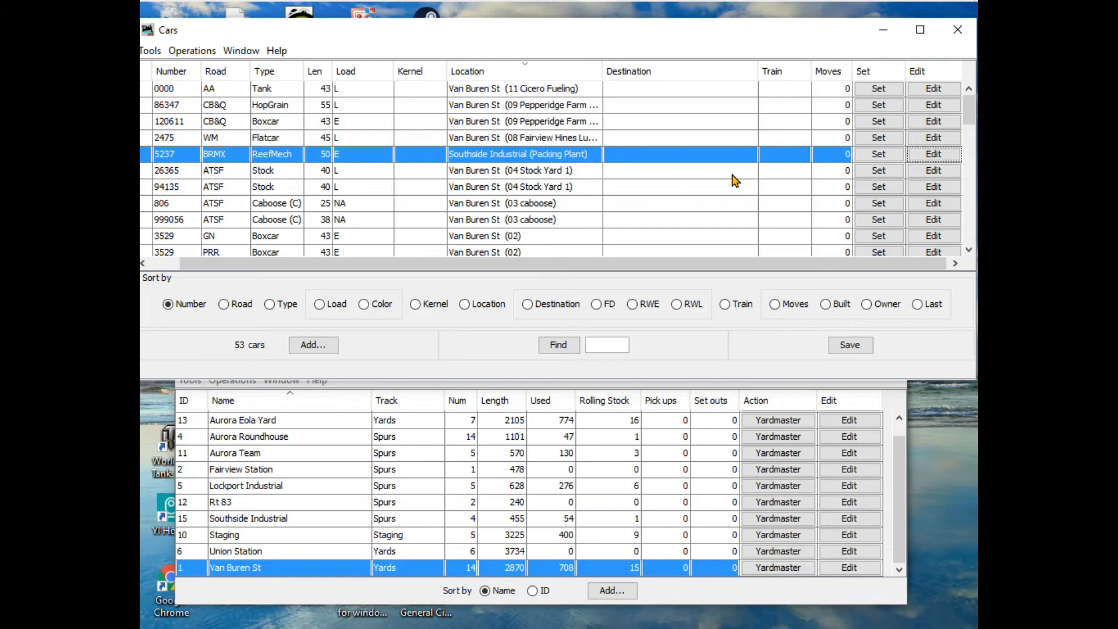
Look through the whole Cars list to check the location and track assigned to each car
{"action": "scroll", "coordinate": [583, 188], "scroll_direction": "down", "scroll_amount": 3}
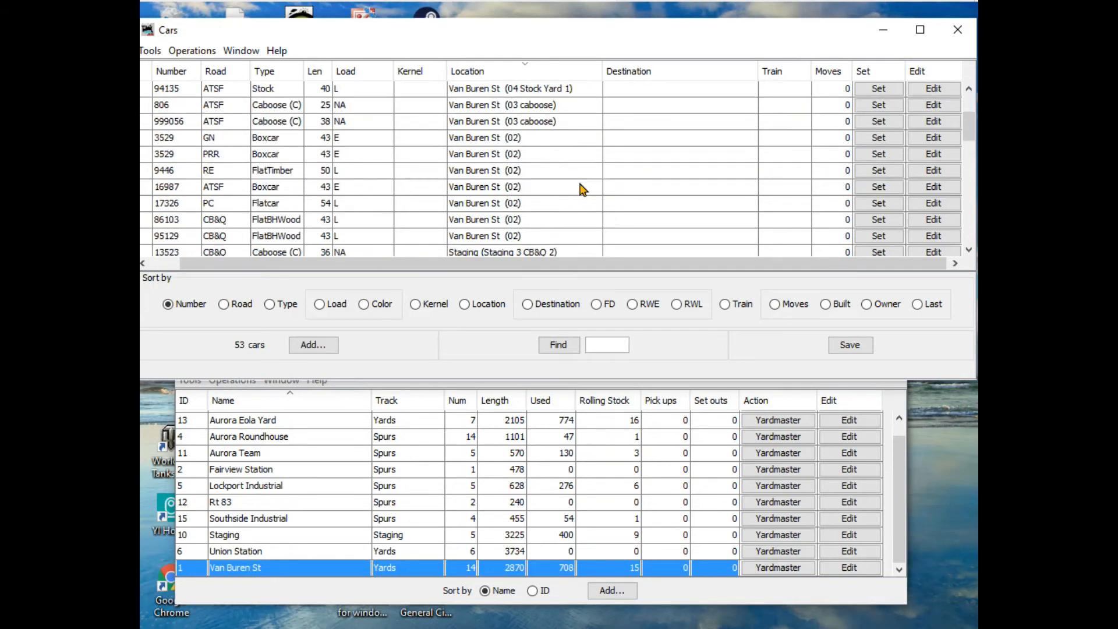
{"action": "scroll", "coordinate": [583, 188], "scroll_direction": "down", "scroll_amount": 1}
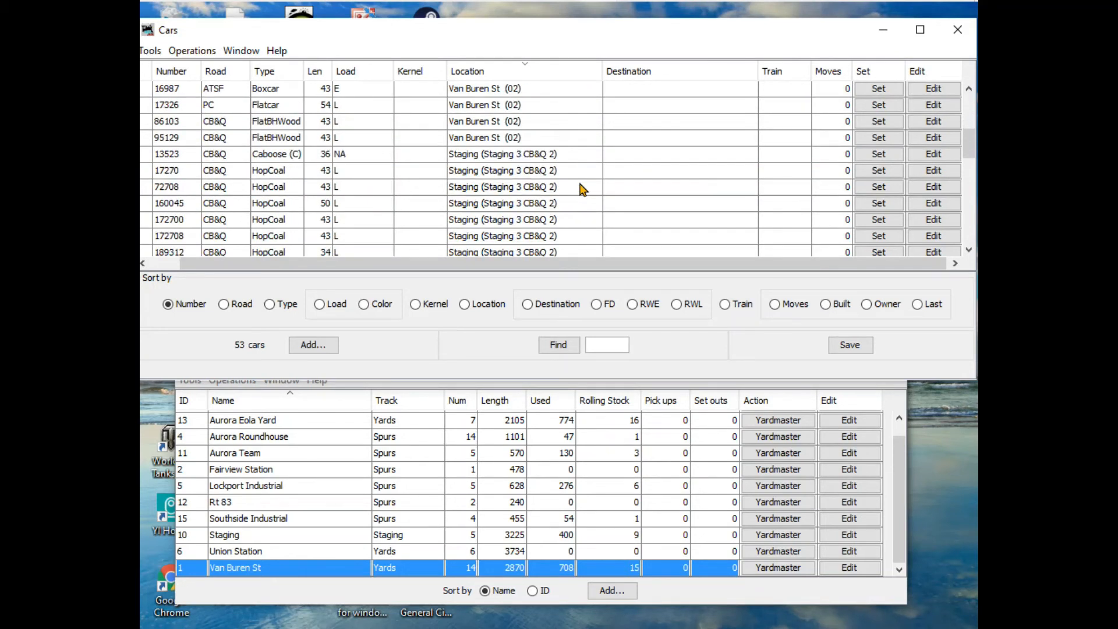
{"action": "scroll", "coordinate": [582, 187], "scroll_direction": "down", "scroll_amount": 8}
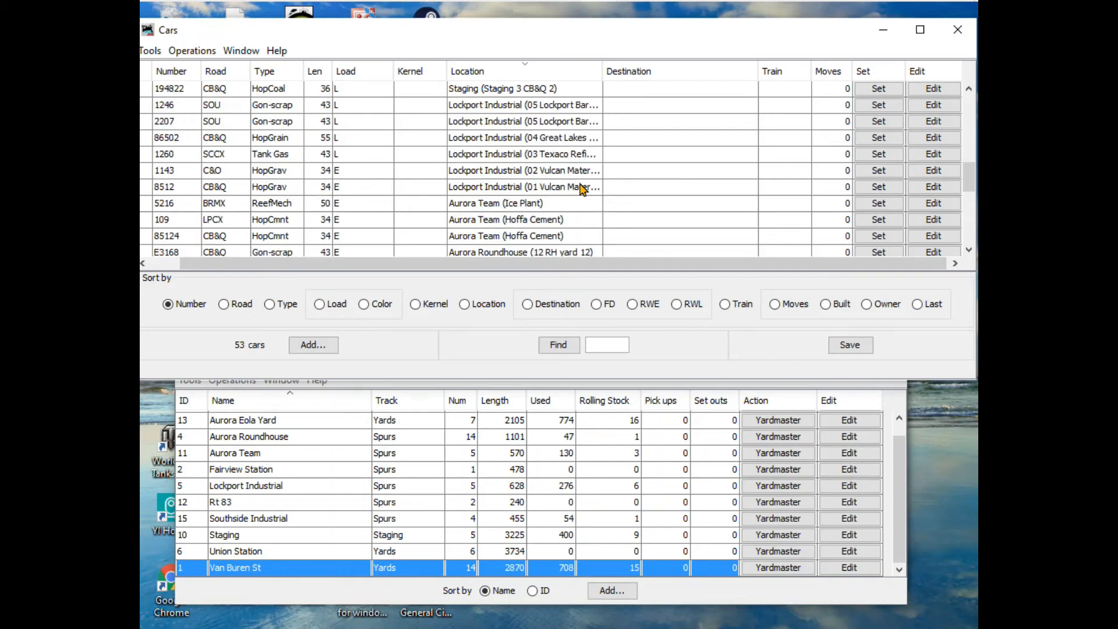
{"action": "scroll", "coordinate": [582, 188], "scroll_direction": "down", "scroll_amount": 3}
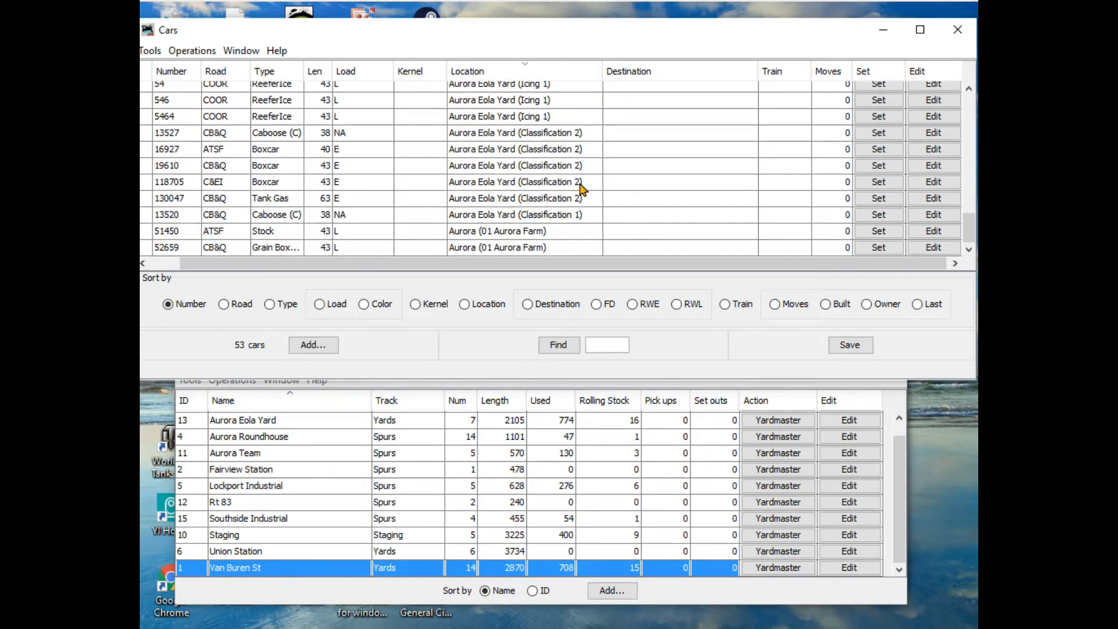
{"action": "scroll", "coordinate": [582, 187], "scroll_direction": "up", "scroll_amount": 6}
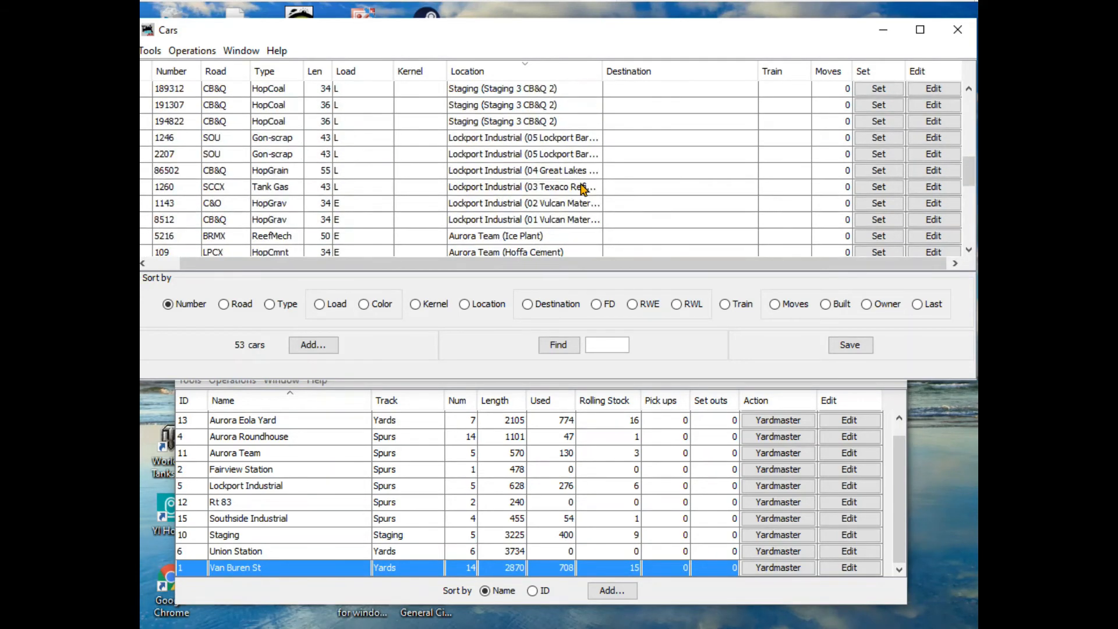
{"action": "scroll", "coordinate": [582, 187], "scroll_direction": "up", "scroll_amount": 4}
{"action": "scroll", "coordinate": [582, 188], "scroll_direction": "up", "scroll_amount": 3}
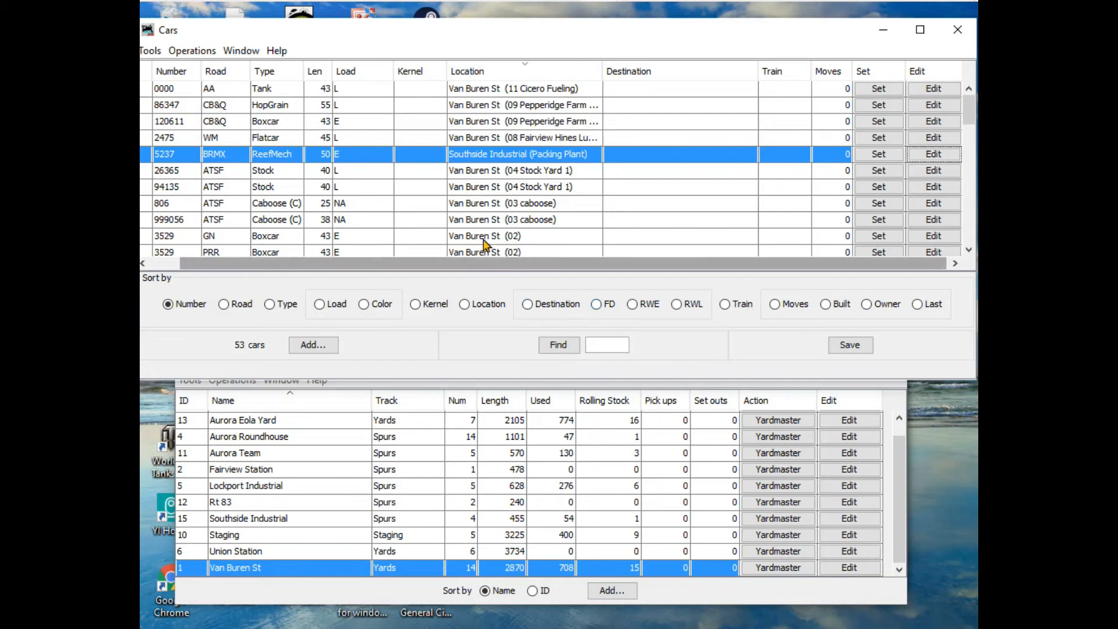
Reassign the ATSF 26365 stock car to the Stockyards track at Southside Industrial and save it
{"action": "left_click", "coordinate": [546, 171]}
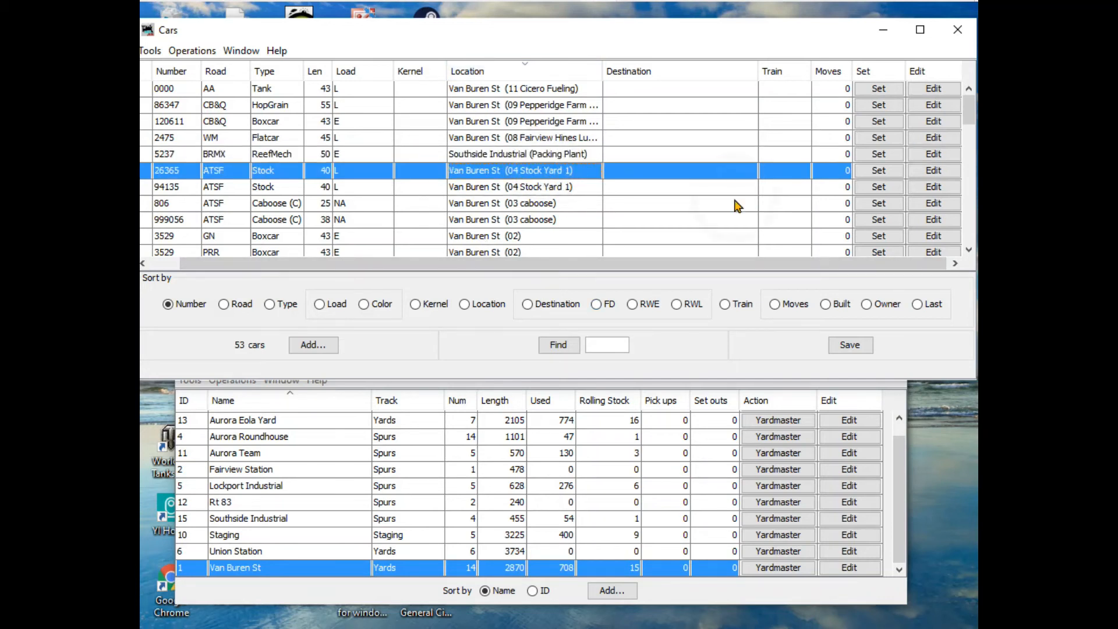
{"action": "left_click", "coordinate": [934, 171]}
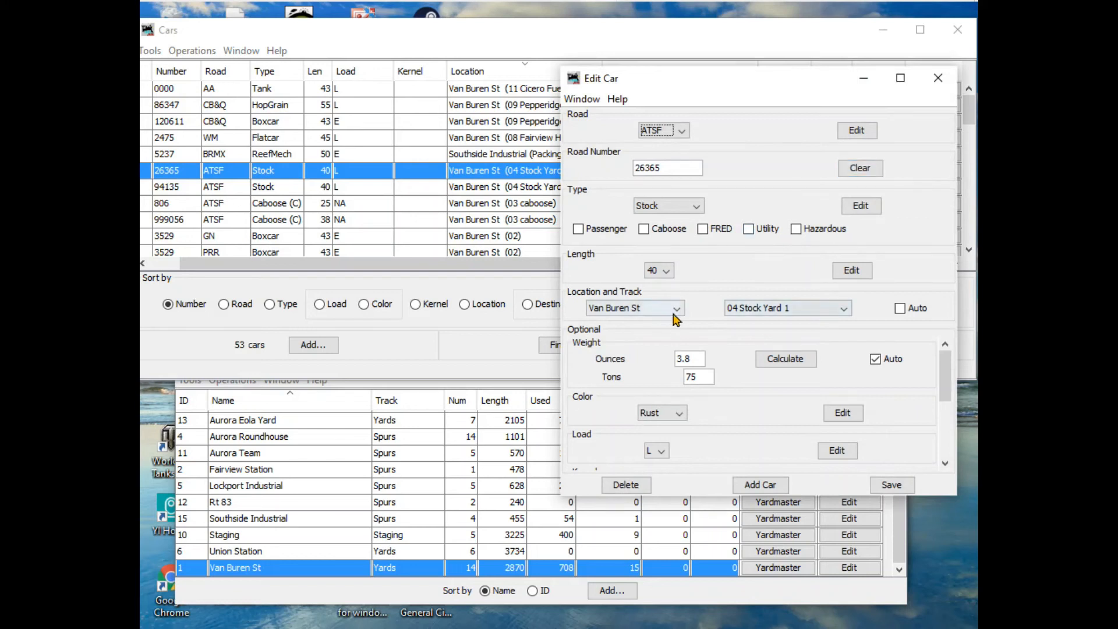
{"action": "left_click", "coordinate": [676, 309]}
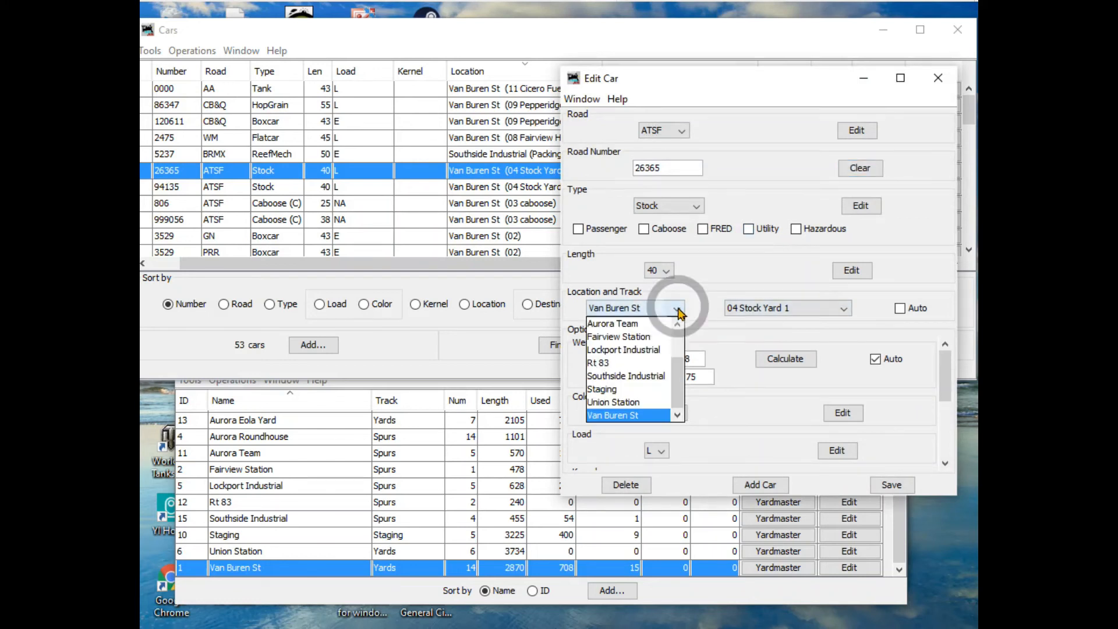
{"action": "left_click", "coordinate": [645, 377]}
{"action": "left_click", "coordinate": [838, 310]}
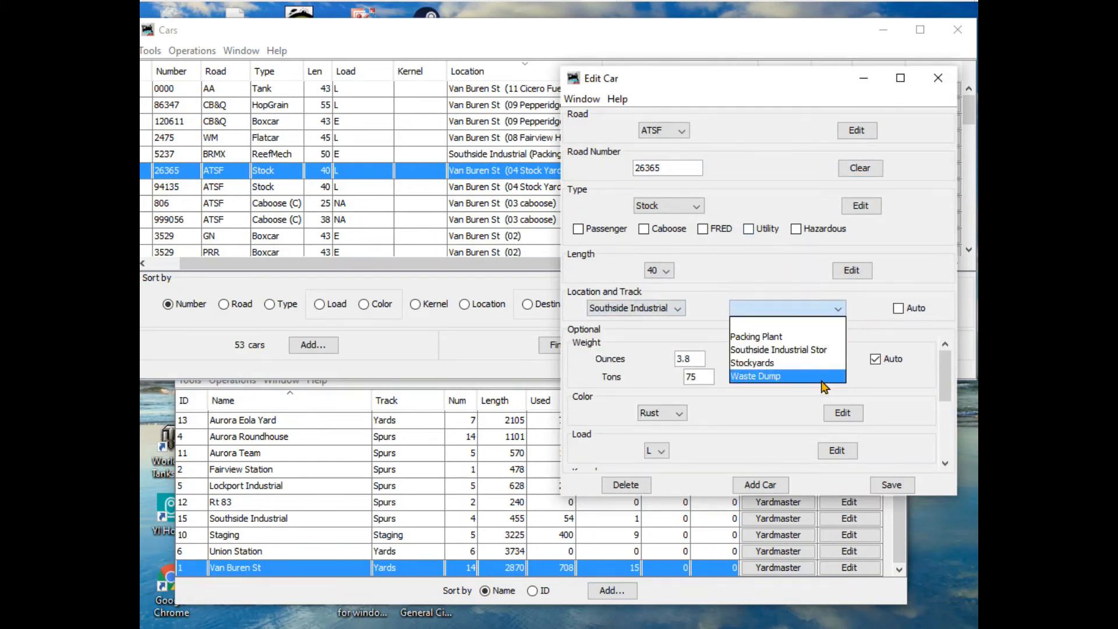
{"action": "left_click", "coordinate": [770, 363]}
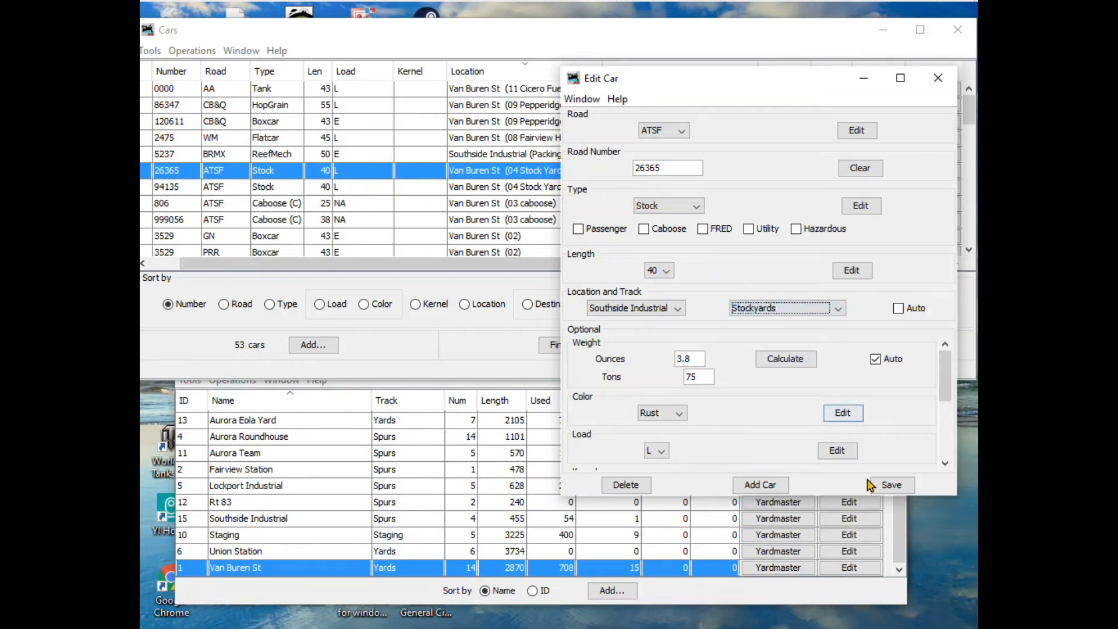
{"action": "left_click", "coordinate": [891, 486]}
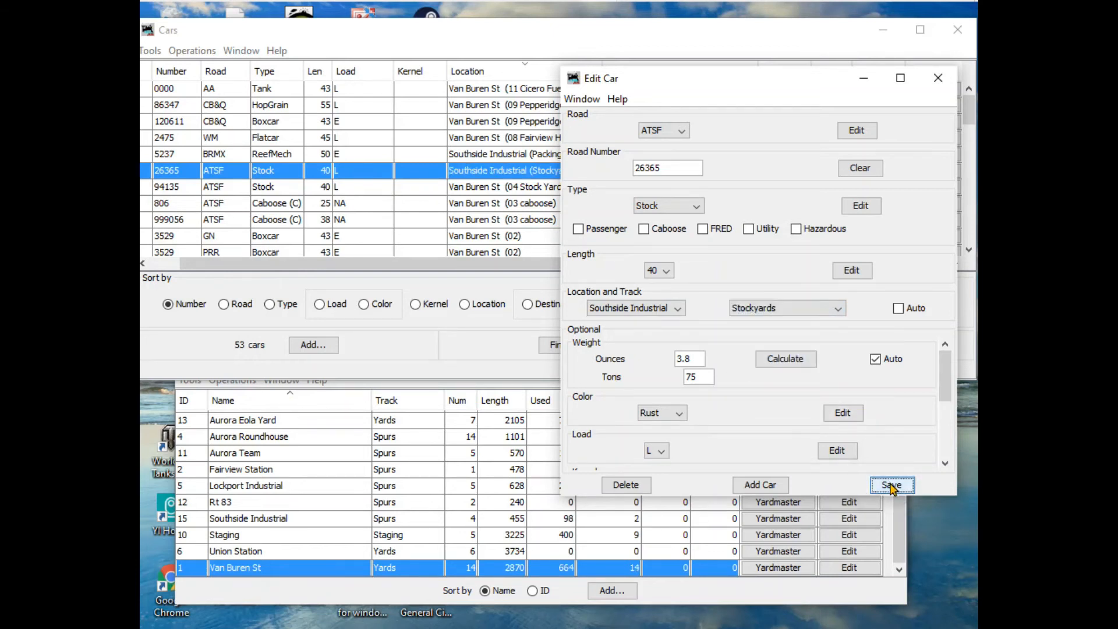
Reassign the ATSF 94135 stock car to the Stockyards track at Southside Industrial and save it
{"action": "left_click", "coordinate": [492, 186]}
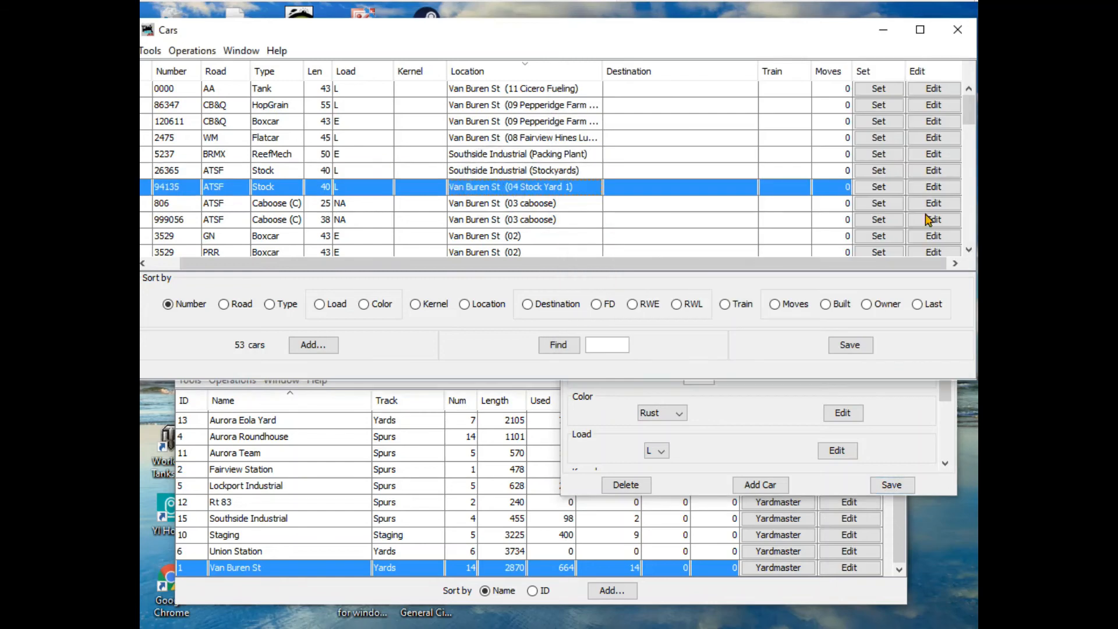
{"action": "left_click", "coordinate": [933, 186]}
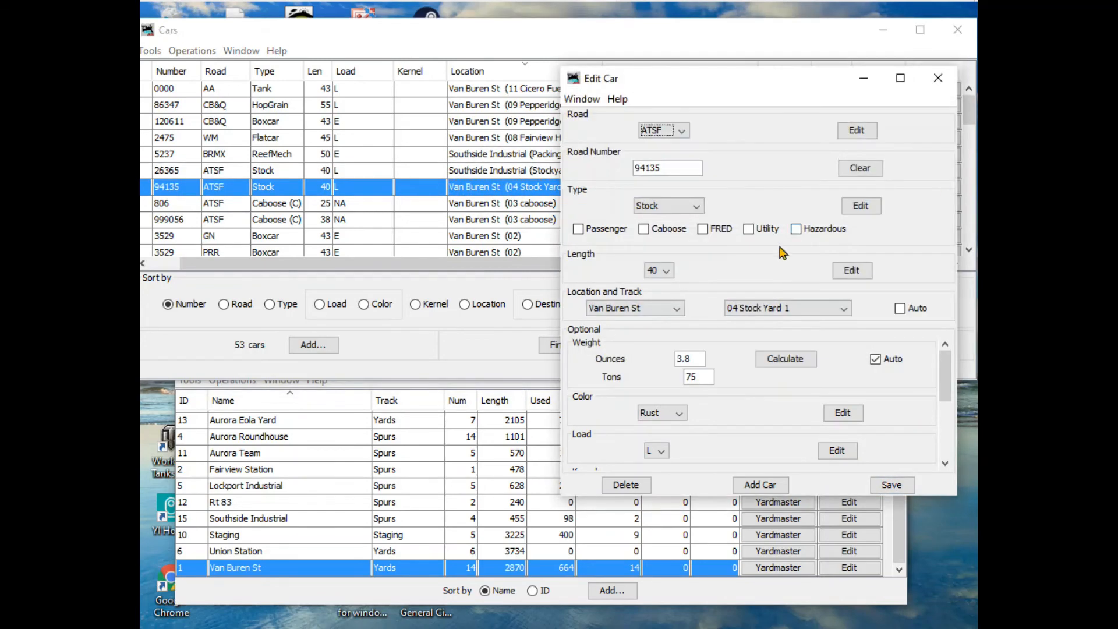
{"action": "left_click", "coordinate": [677, 308]}
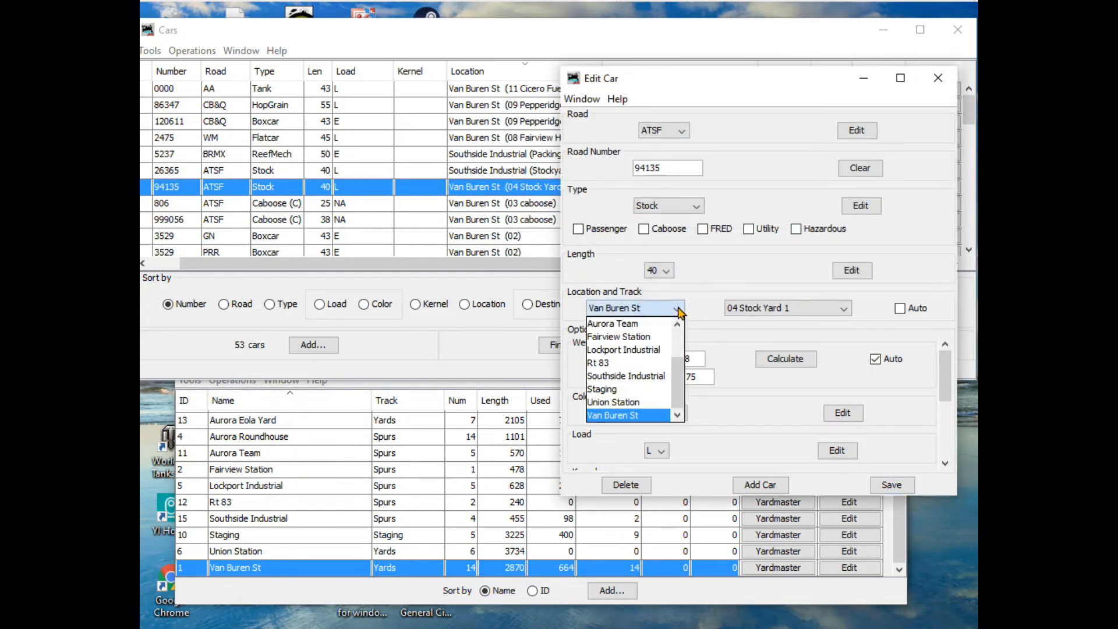
{"action": "left_click", "coordinate": [626, 376]}
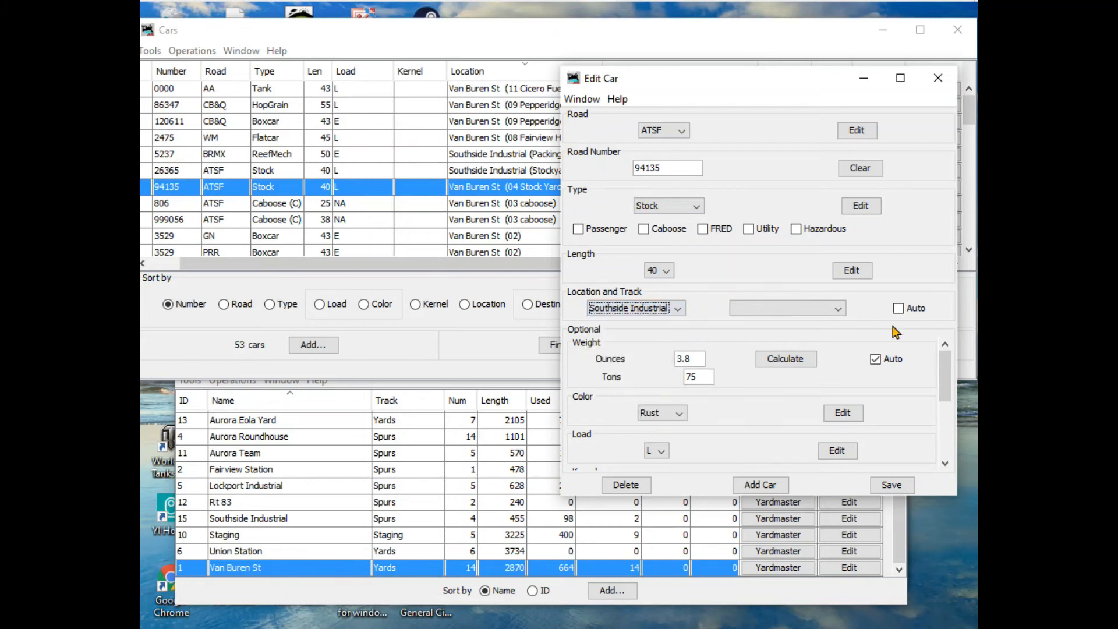
{"action": "left_click", "coordinate": [837, 308]}
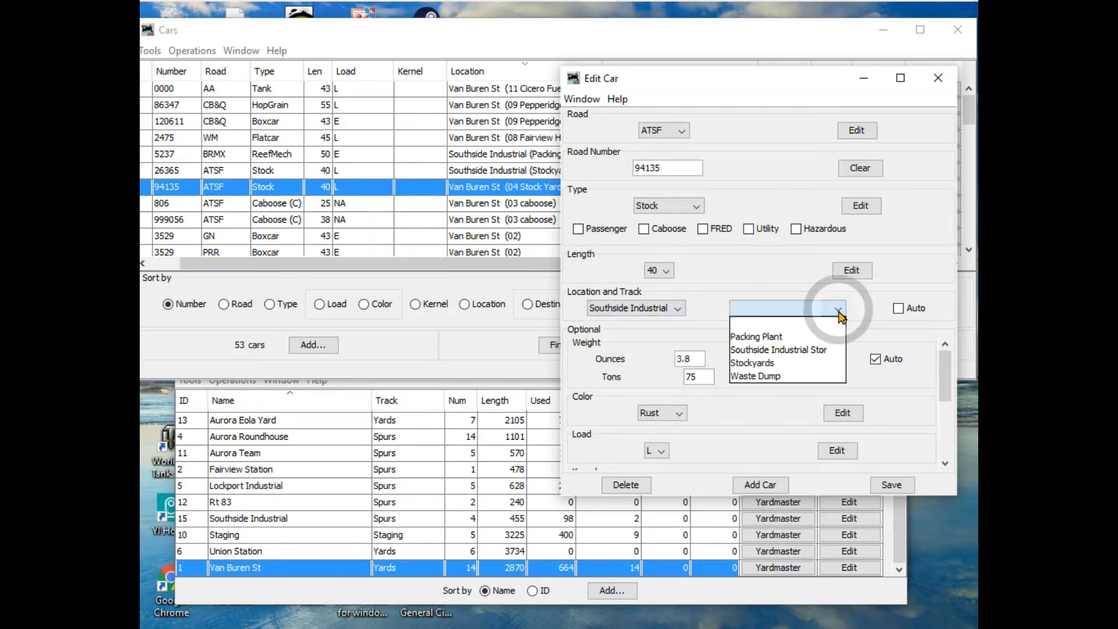
{"action": "left_click", "coordinate": [774, 363]}
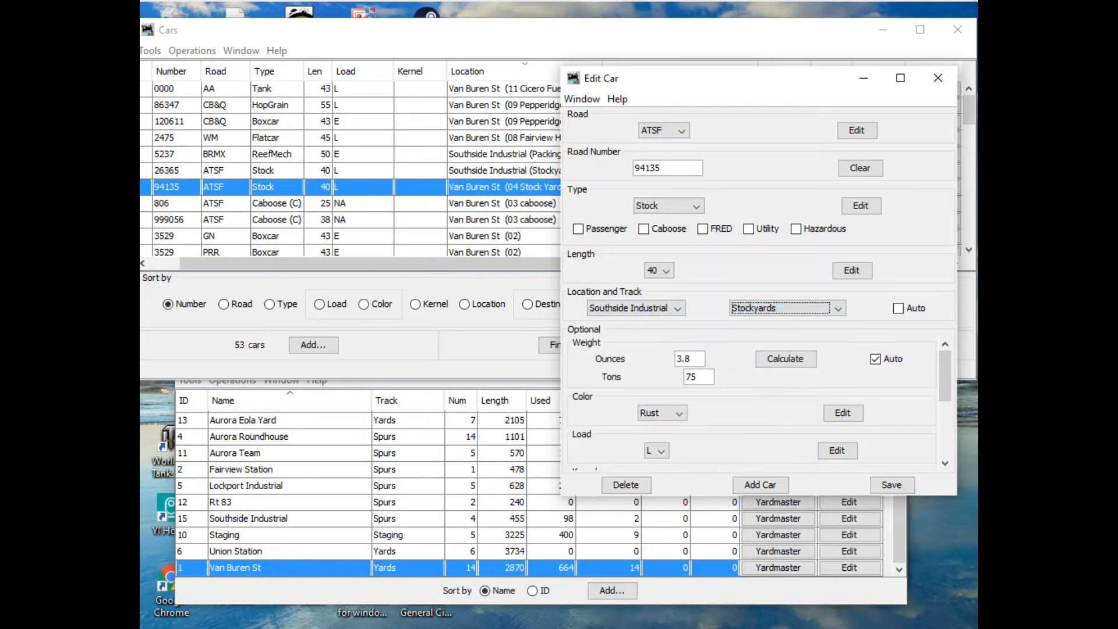
{"action": "left_click", "coordinate": [896, 485]}
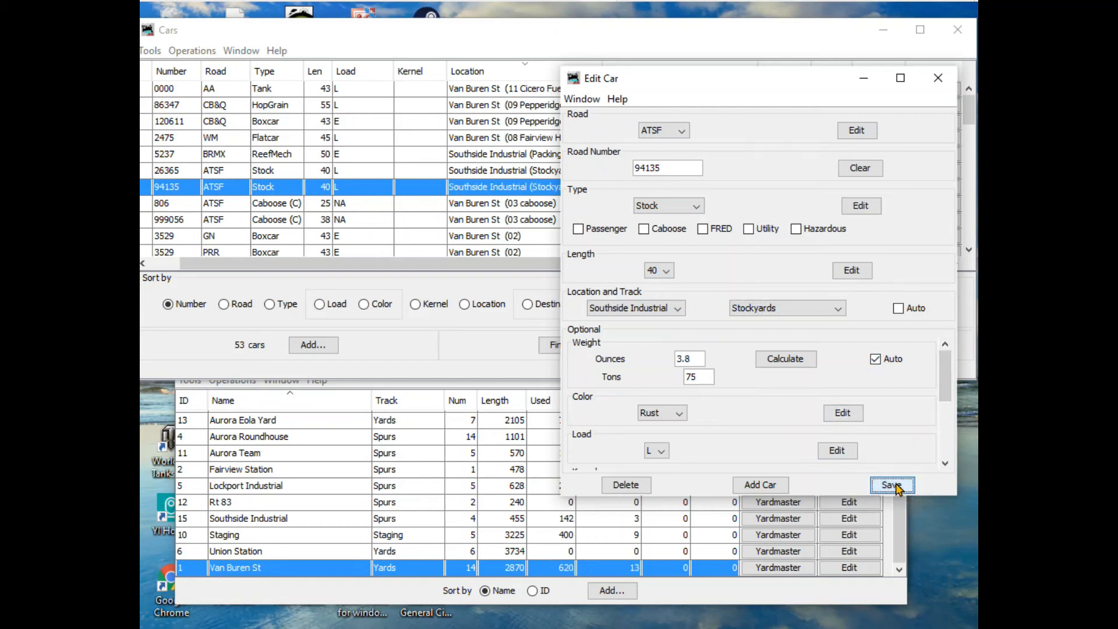
Close the car editor, check the location assignments in the Cars list and close the list
{"action": "left_click", "coordinate": [943, 79]}
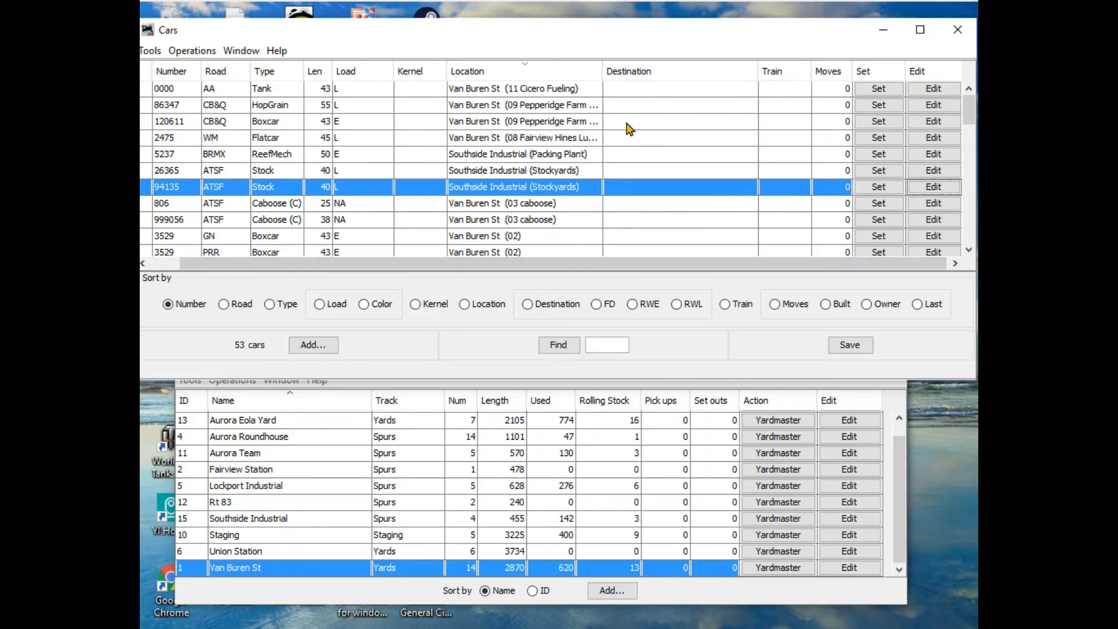
{"action": "scroll", "coordinate": [629, 129], "scroll_direction": "down", "scroll_amount": 1}
{"action": "scroll", "coordinate": [626, 123], "scroll_direction": "down", "scroll_amount": 3}
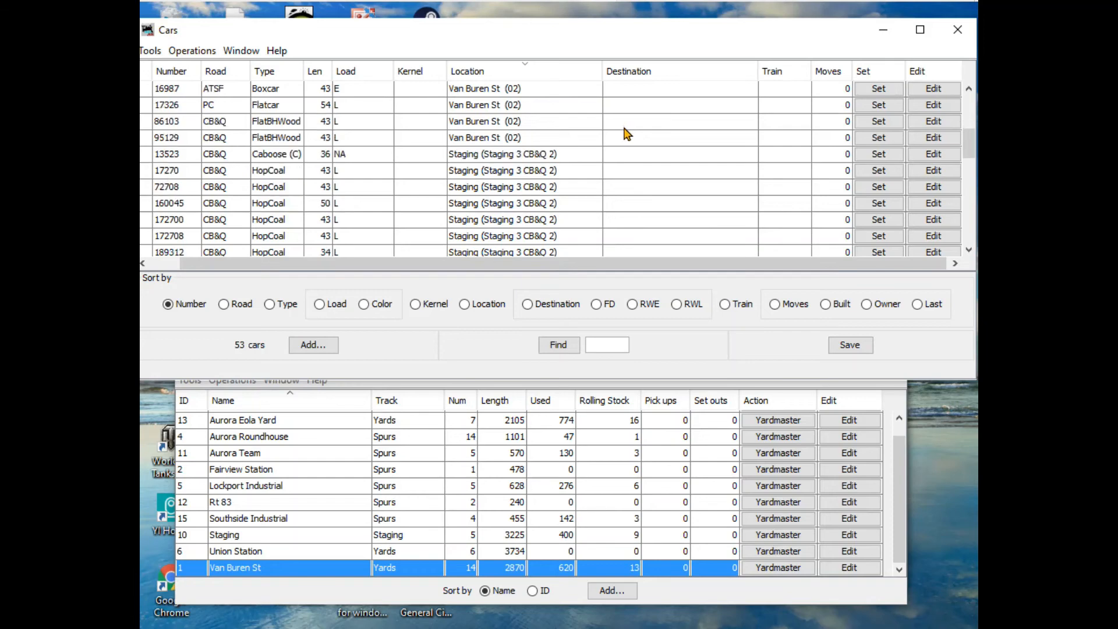
{"action": "scroll", "coordinate": [626, 123], "scroll_direction": "up", "scroll_amount": 4}
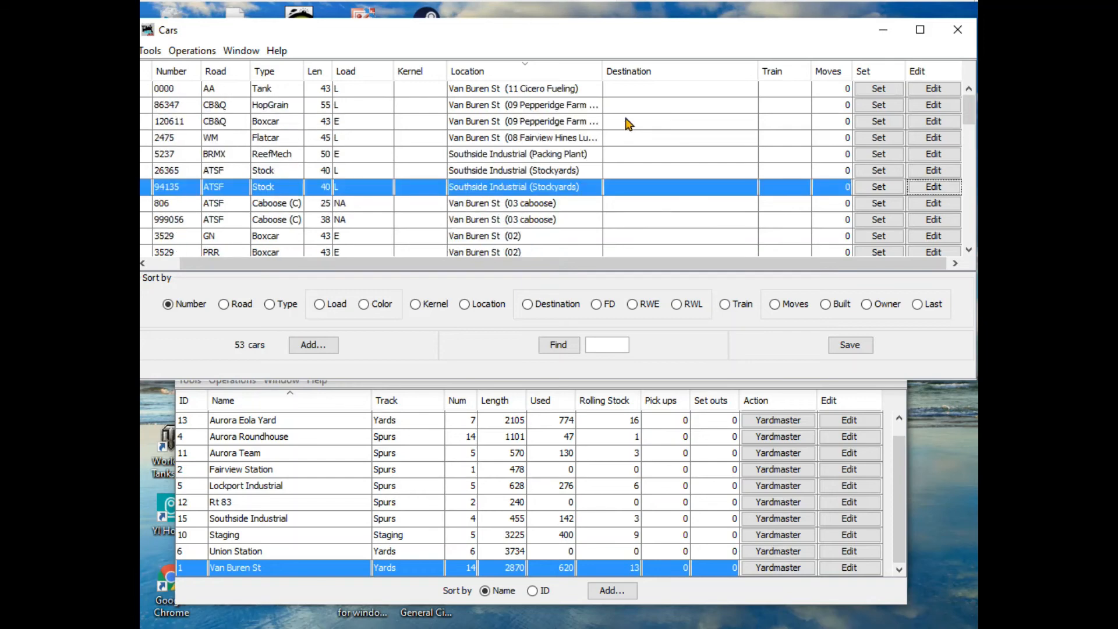
{"action": "left_click", "coordinate": [958, 32]}
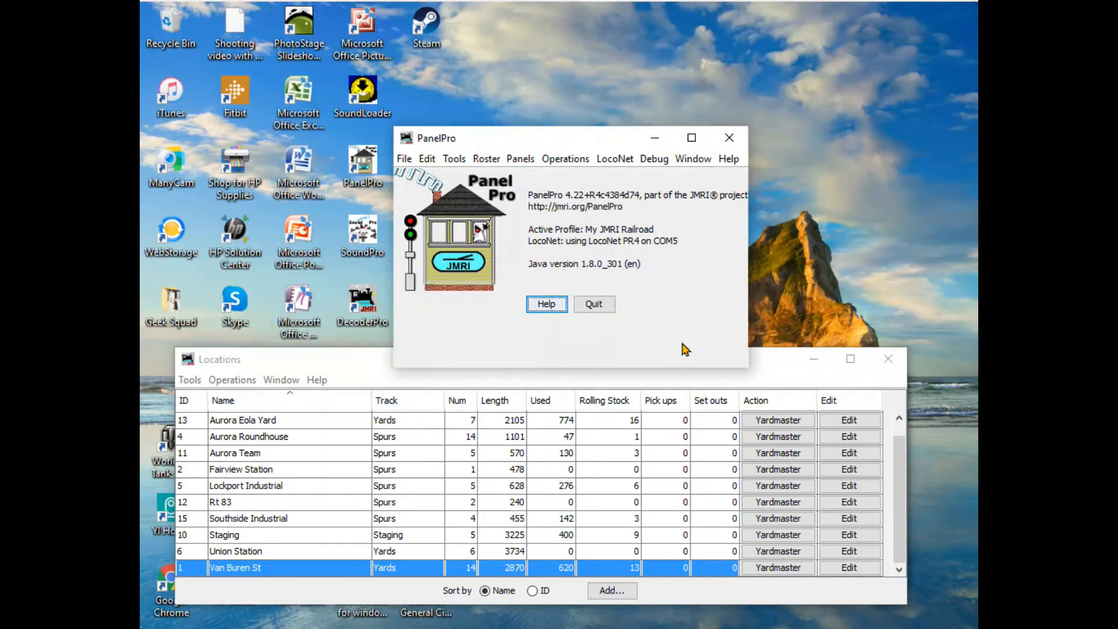
Open the Van Buren St location for editing and delete its 04 Stock Yard 1 yard track
{"action": "left_click", "coordinate": [856, 569]}
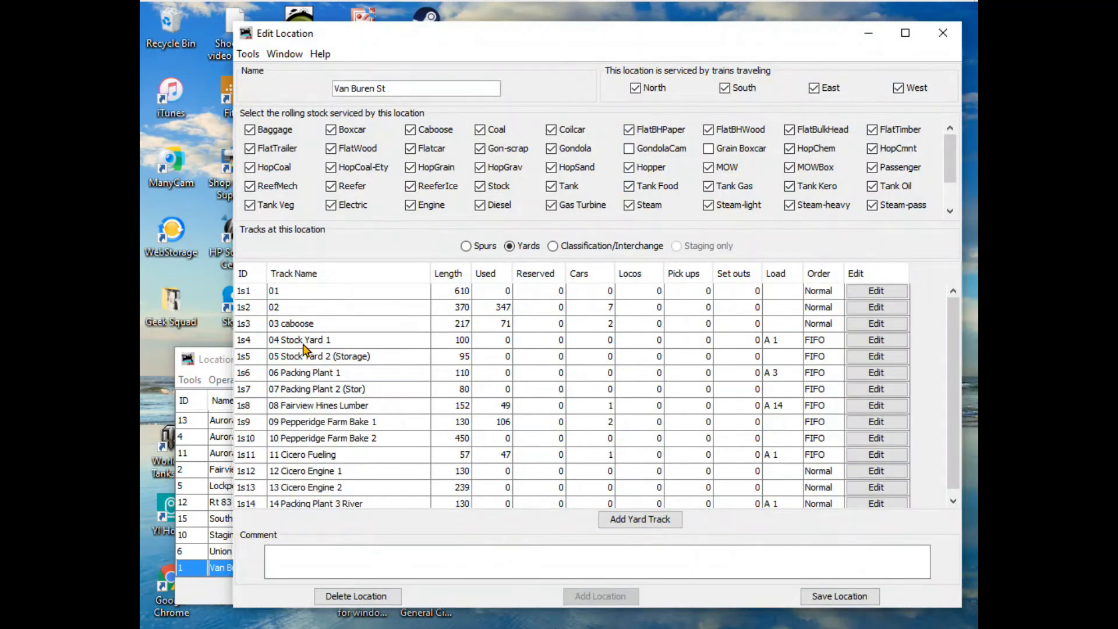
{"action": "left_click", "coordinate": [875, 341]}
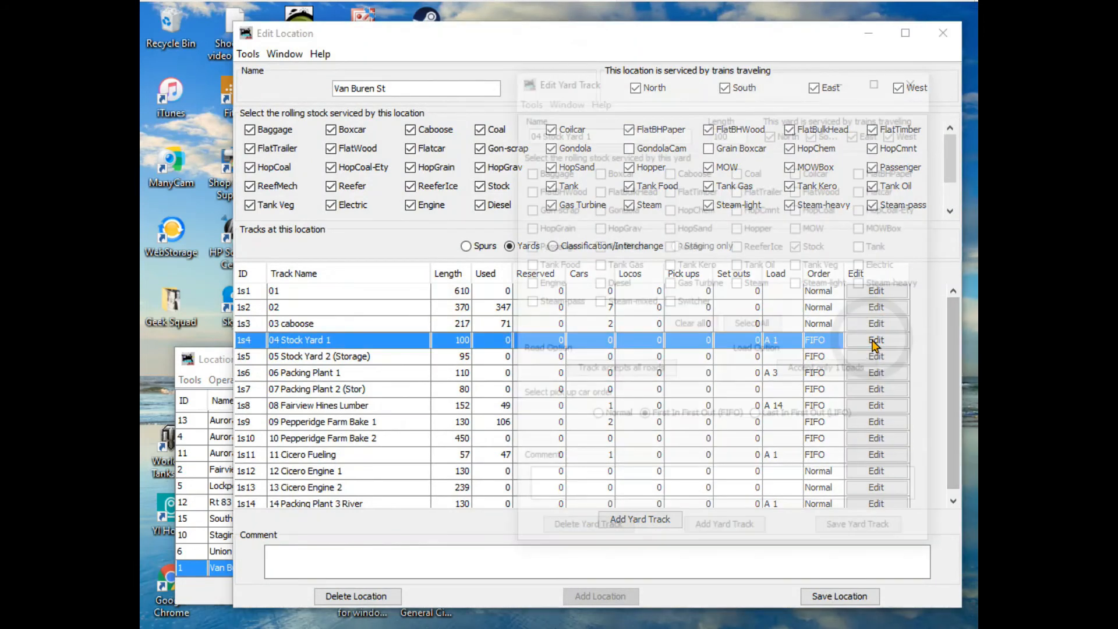
{"action": "left_click", "coordinate": [593, 533]}
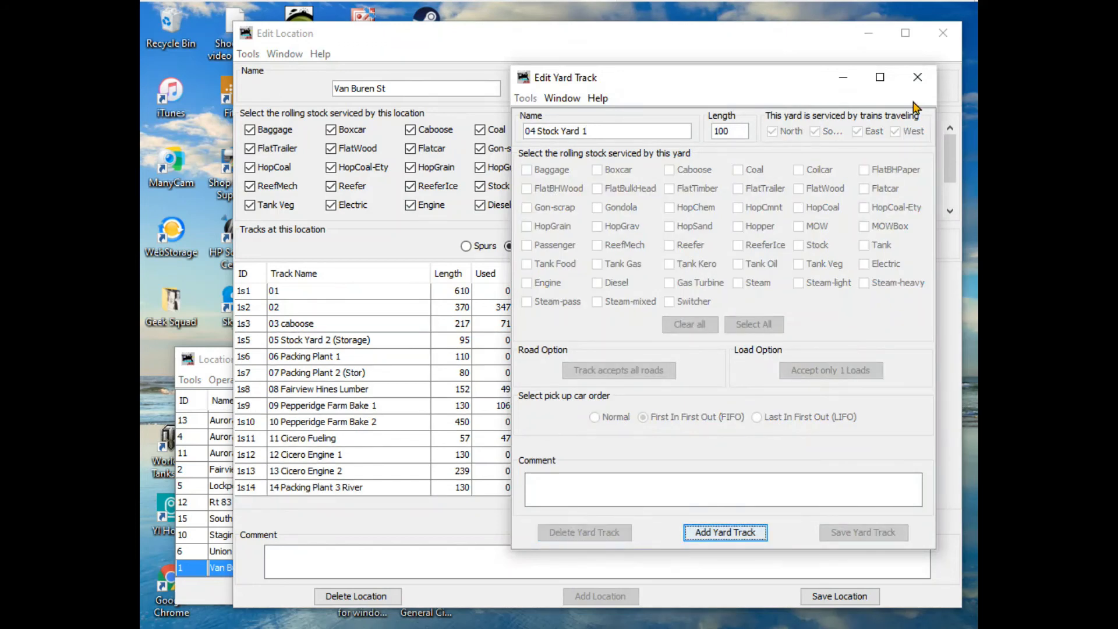
{"action": "left_click", "coordinate": [917, 77]}
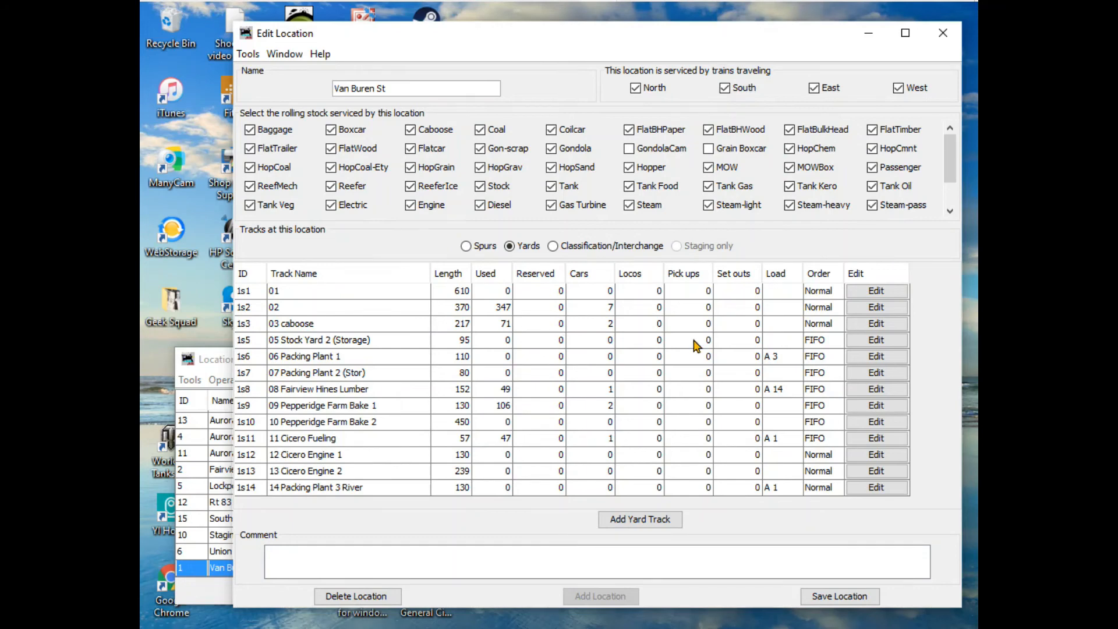
Delete the 05 Stock Yard 2 (Storage) yard track from Van Buren St and close the track editor
{"action": "left_click", "coordinate": [863, 343]}
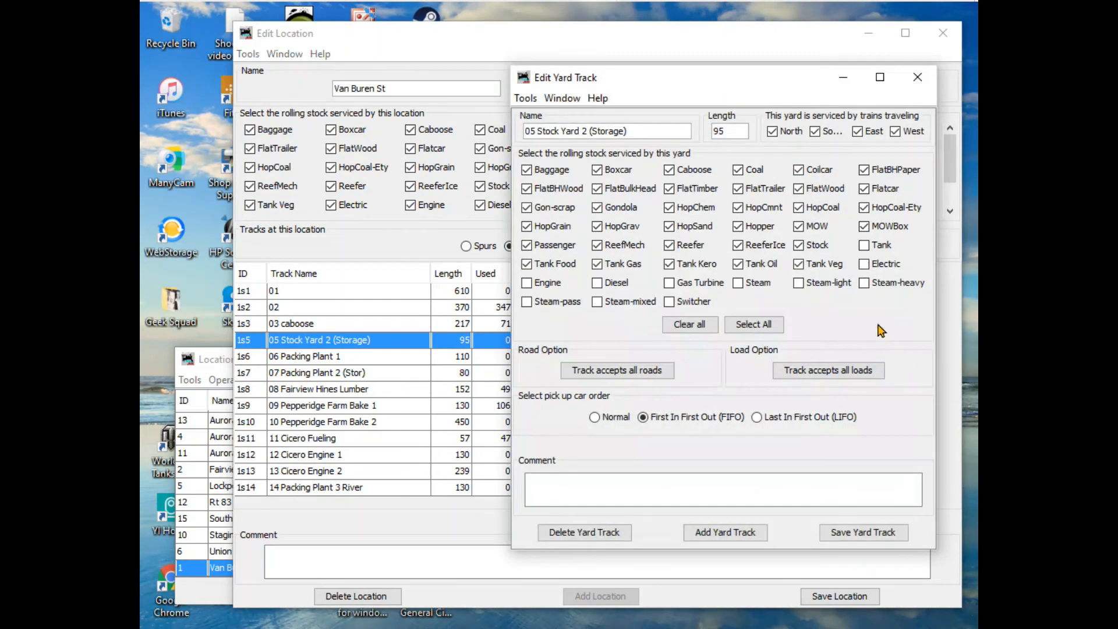
{"action": "left_click", "coordinate": [572, 533]}
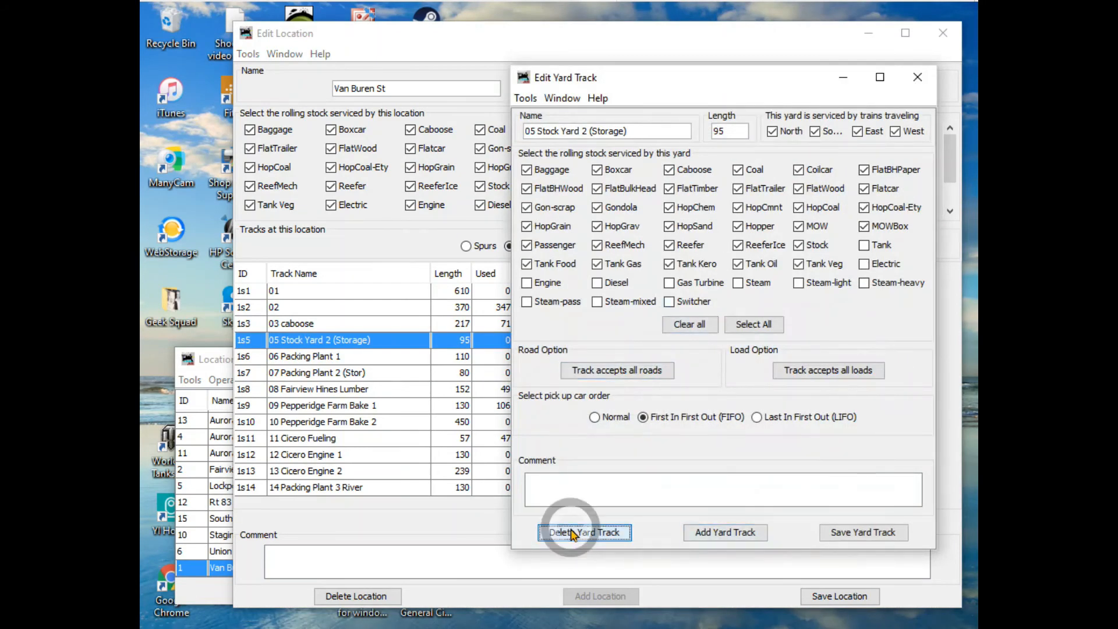
{"action": "left_click", "coordinate": [915, 81]}
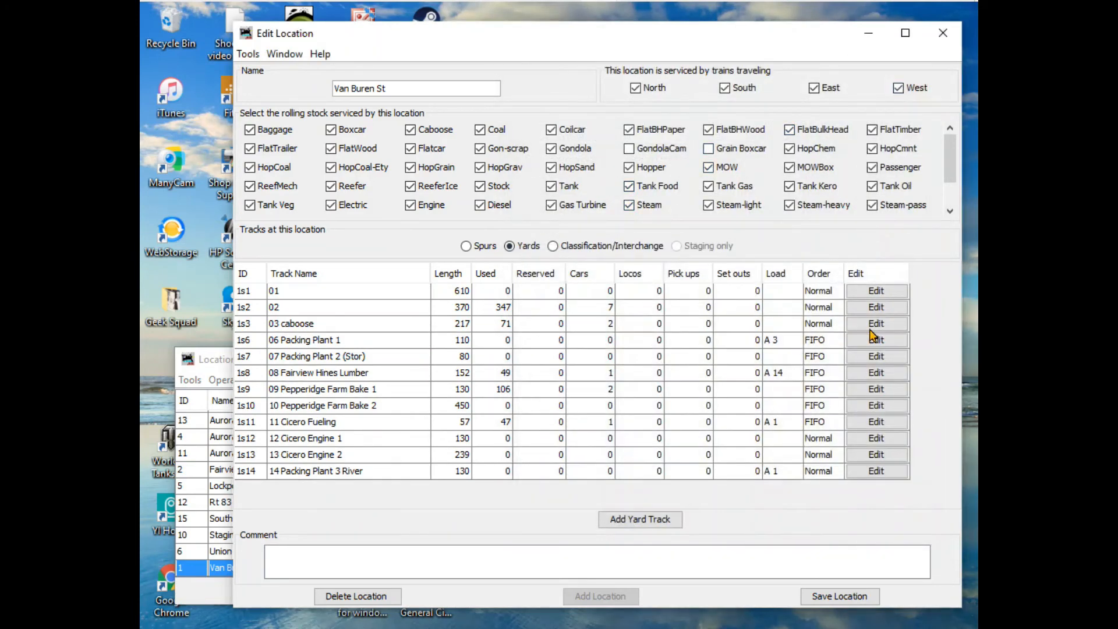
Delete the 06 Packing Plant 1 yard track from Van Buren St and close the track editor
{"action": "left_click", "coordinate": [874, 341]}
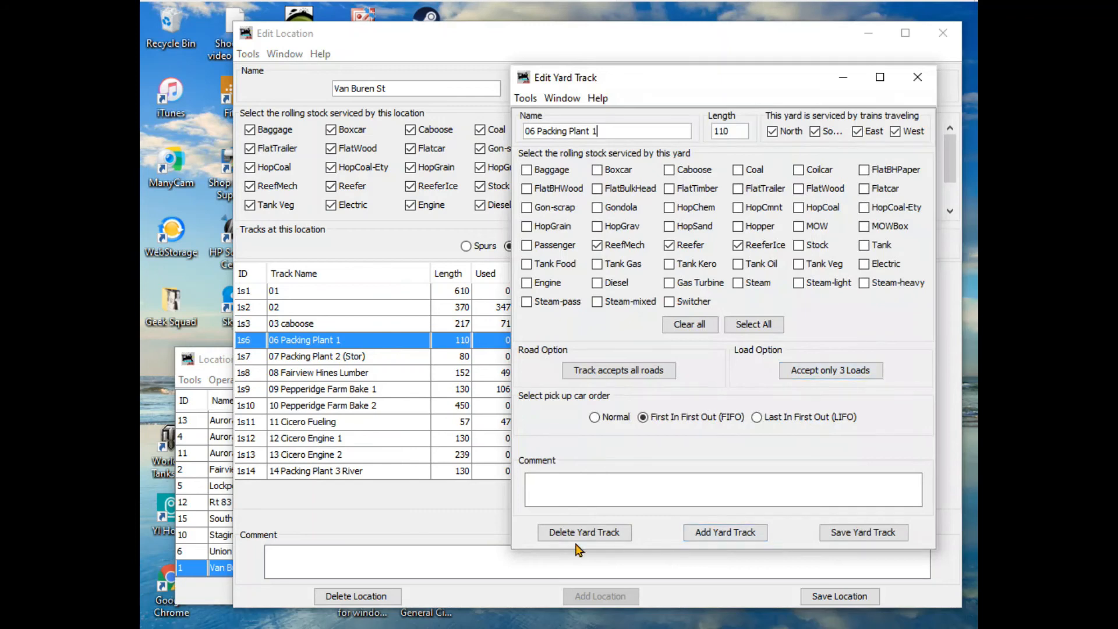
{"action": "left_click", "coordinate": [576, 533]}
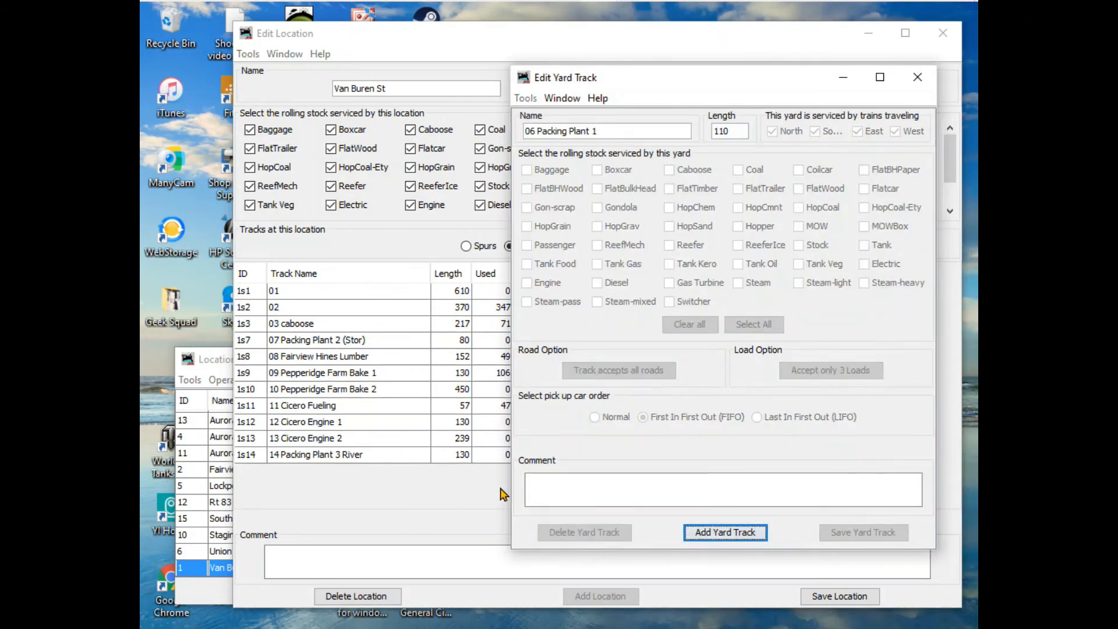
{"action": "left_click", "coordinate": [917, 77]}
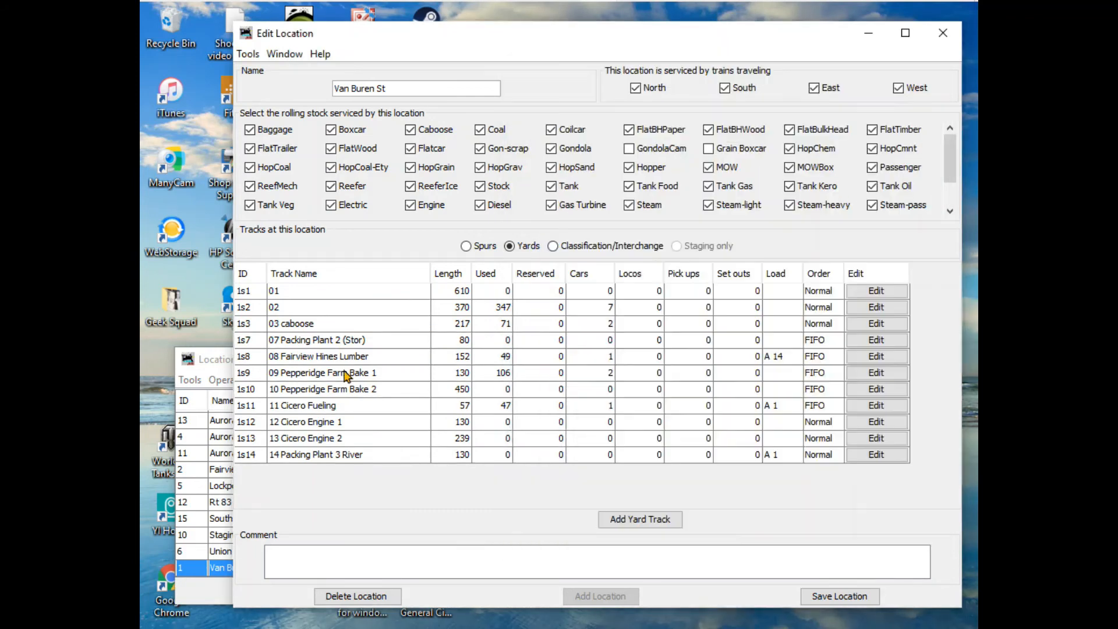
Delete the 07 Packing Plant 2 (Stor) yard track from Van Buren St
{"action": "left_click", "coordinate": [349, 342]}
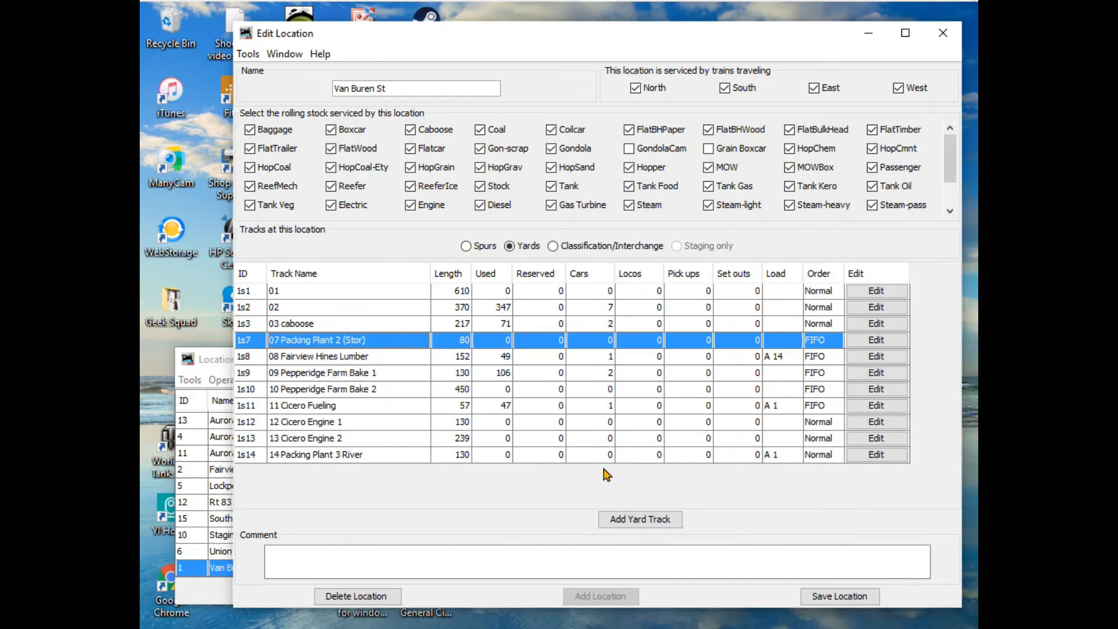
{"action": "left_click", "coordinate": [876, 342]}
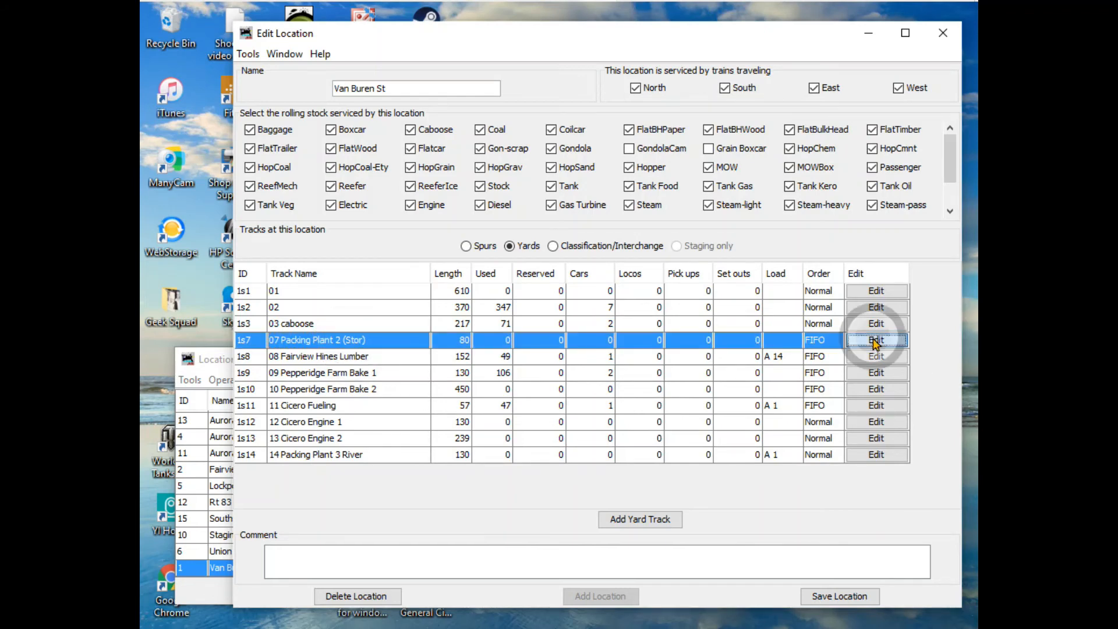
{"action": "left_click", "coordinate": [604, 532]}
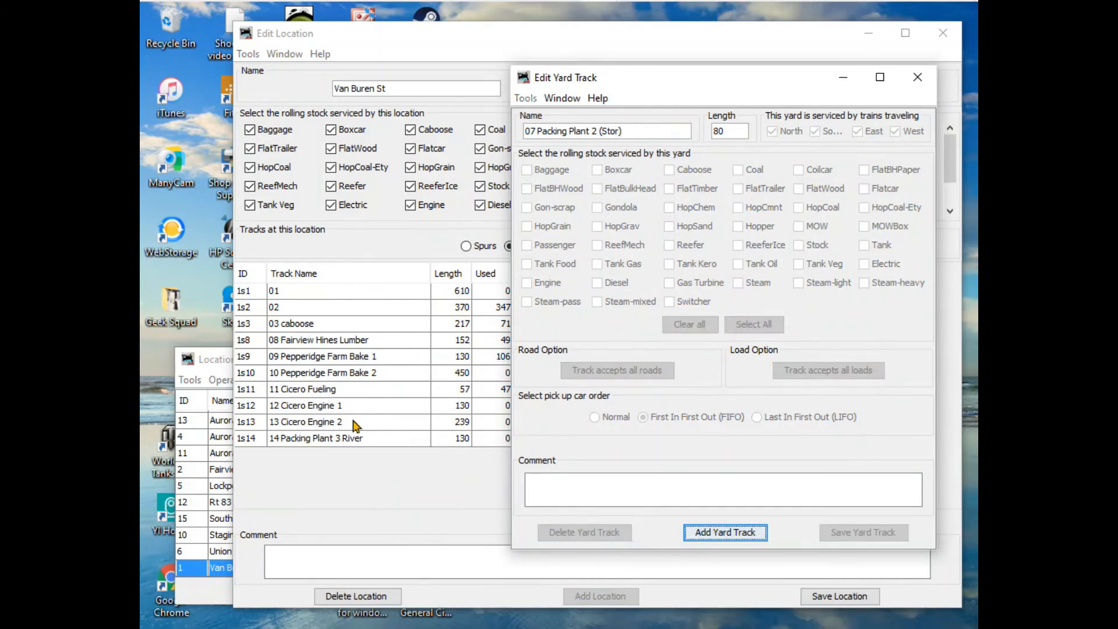
Delete the 14 Packing Plant 3 River yard track from Van Buren St and close the track and location editors
{"action": "left_click", "coordinate": [334, 444]}
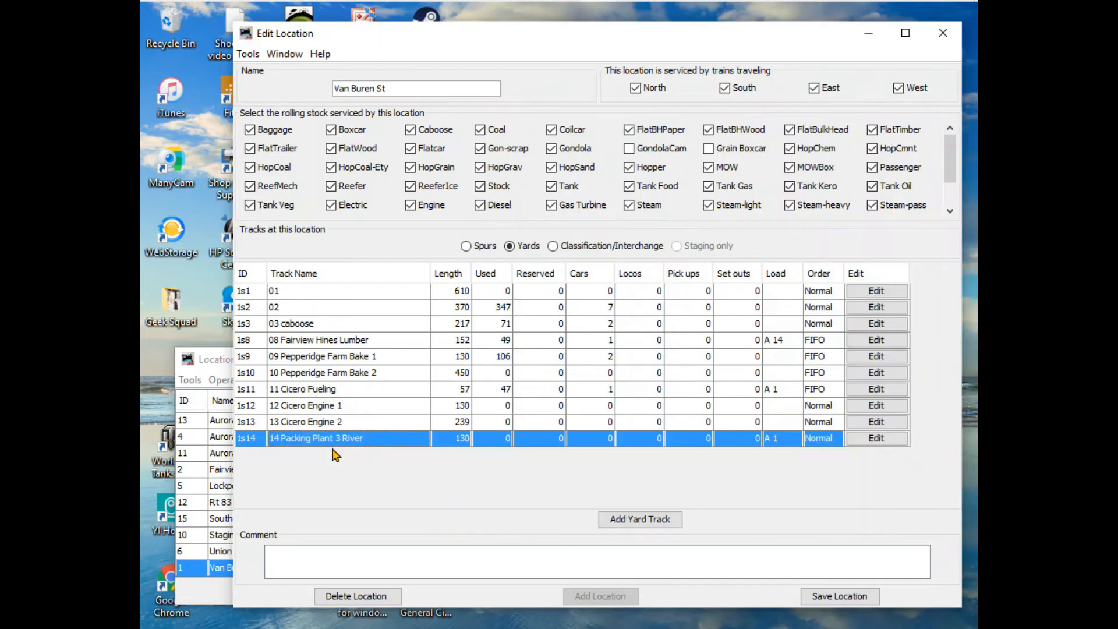
{"action": "left_click", "coordinate": [876, 439]}
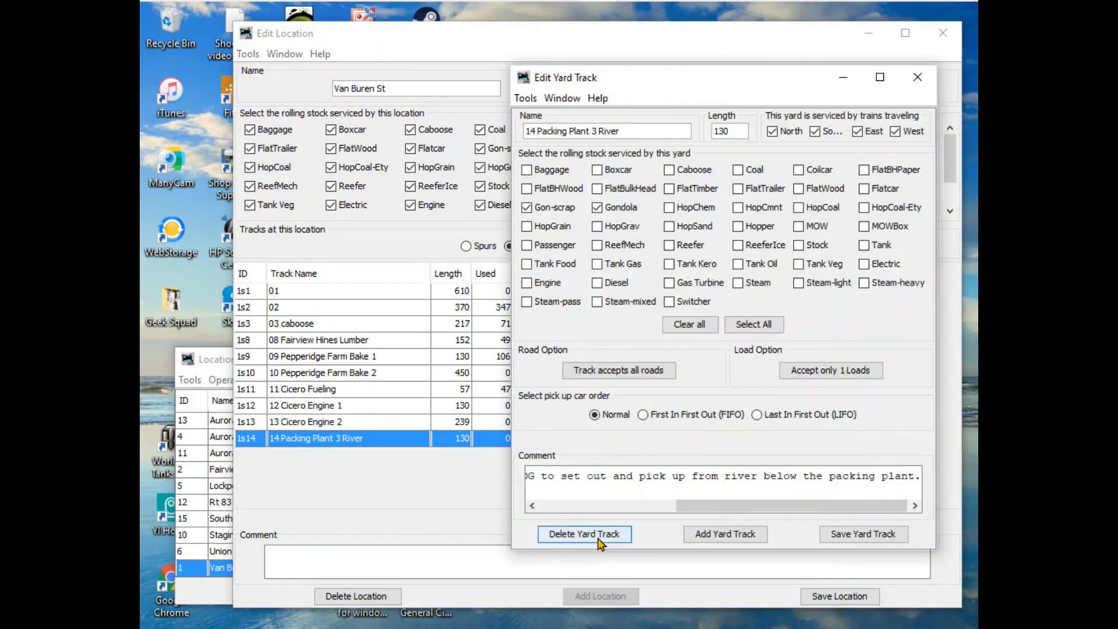
{"action": "left_click", "coordinate": [598, 548]}
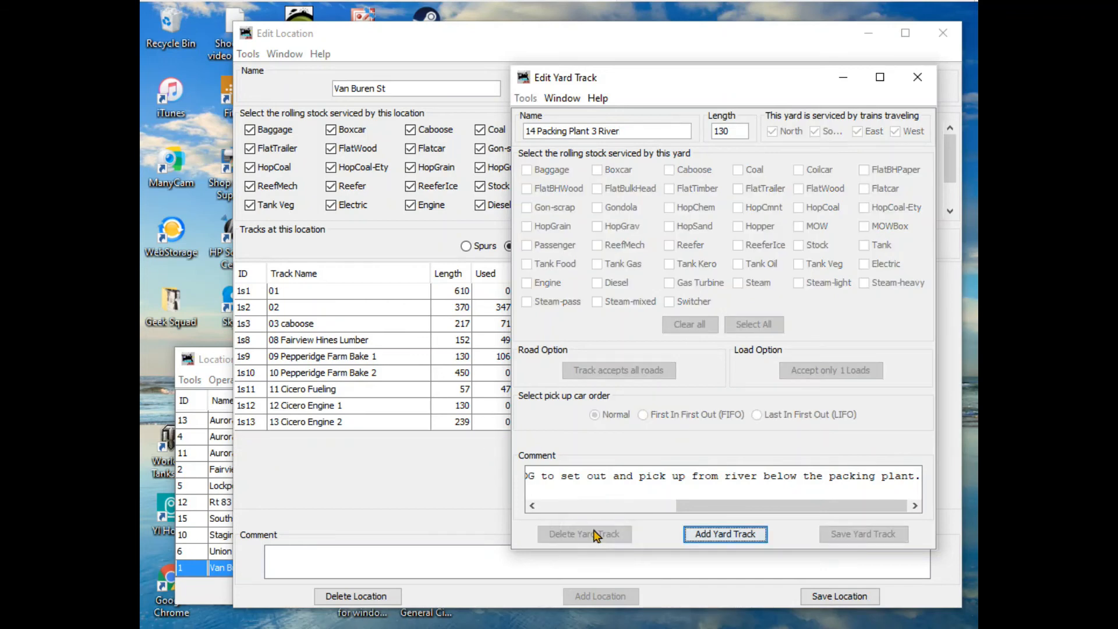
{"action": "left_click", "coordinate": [917, 77]}
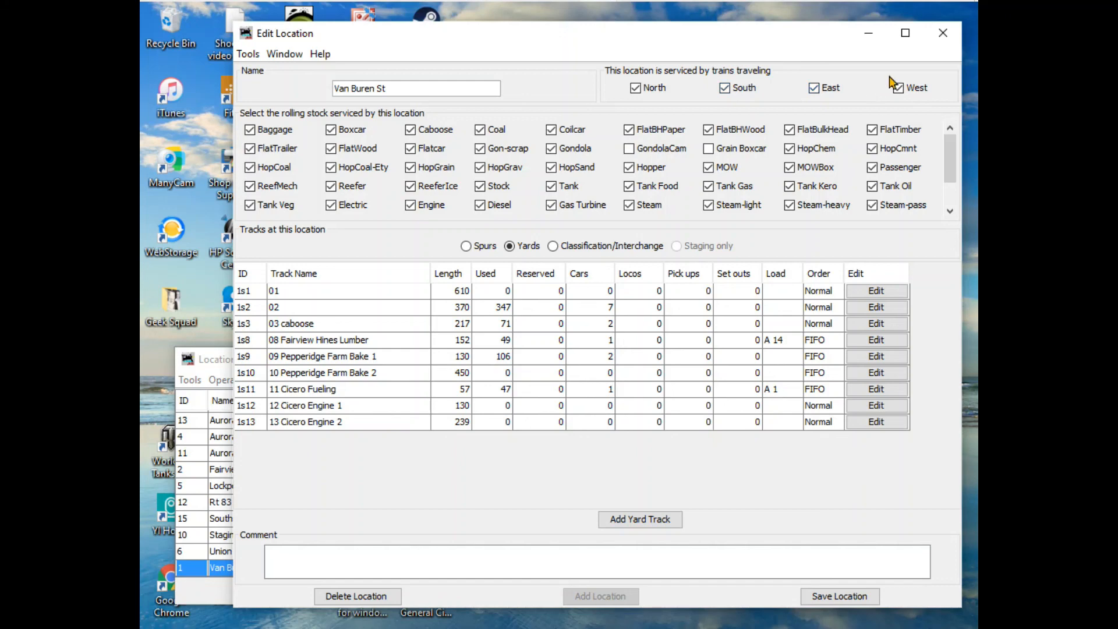
{"action": "left_click", "coordinate": [952, 39]}
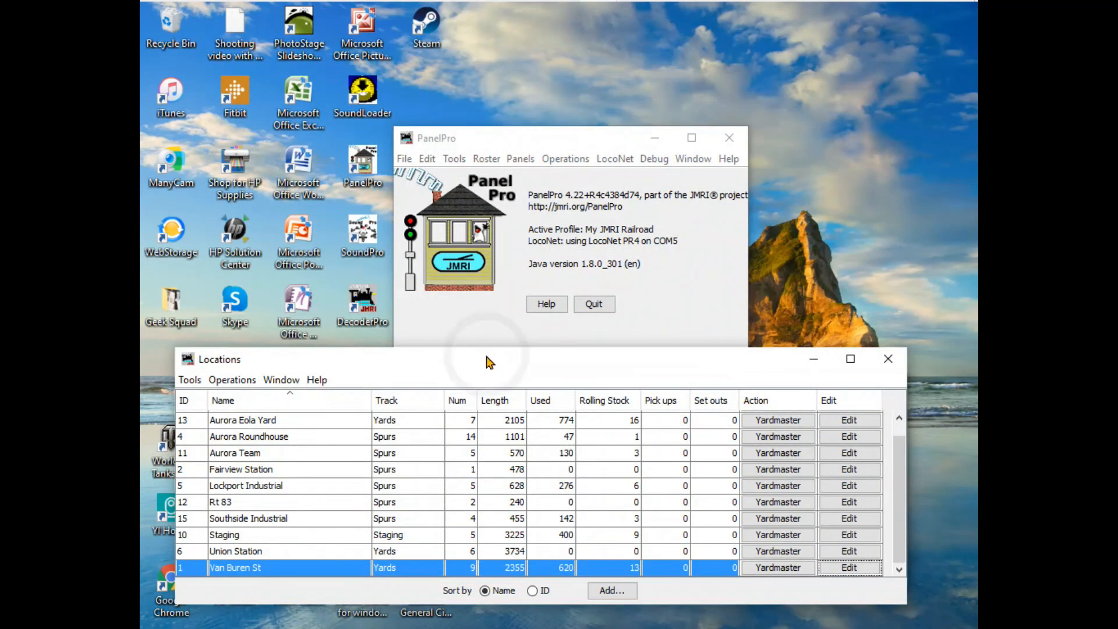
Move the Locations window off the other windows and reopen the Van Buren St location for editing
{"action": "left_click_drag", "start_coordinate": [491, 362], "coordinate": [503, 70]}
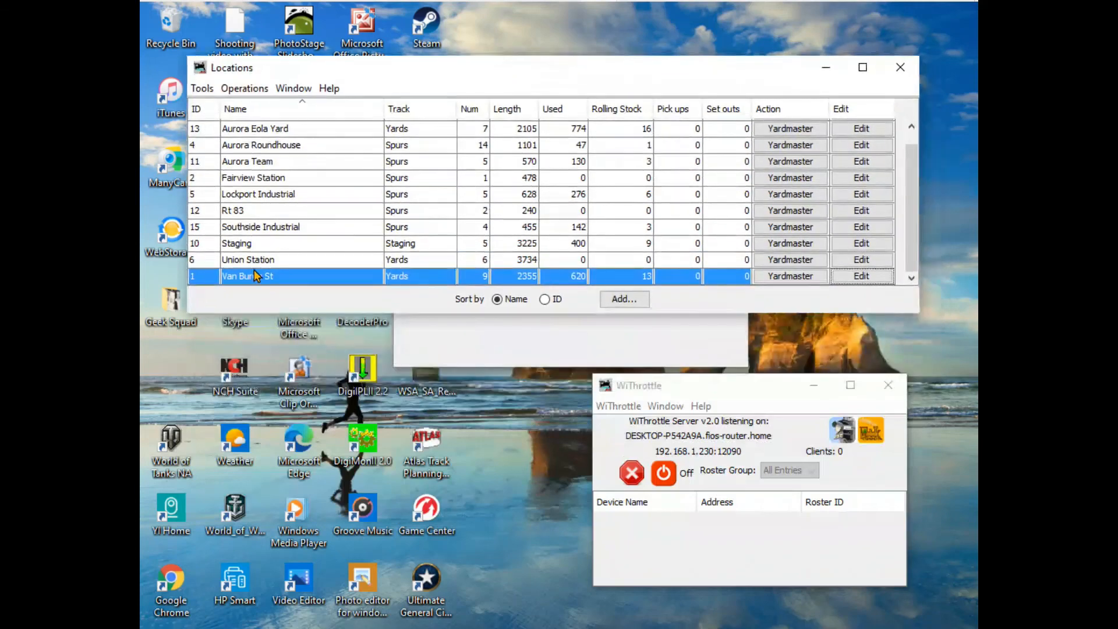
{"action": "left_click", "coordinate": [861, 276]}
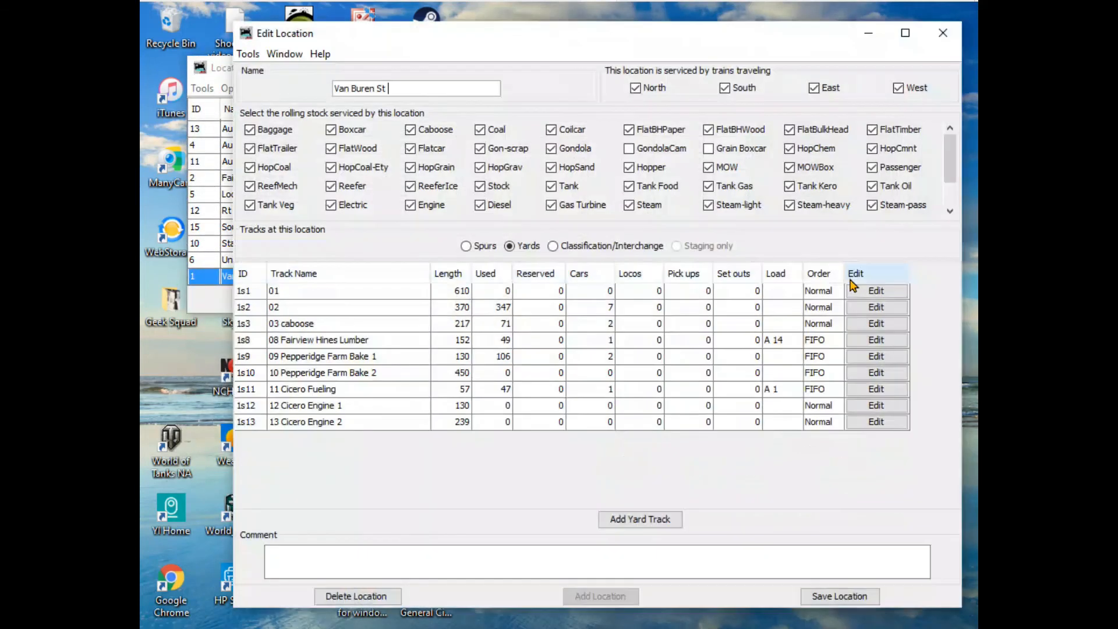